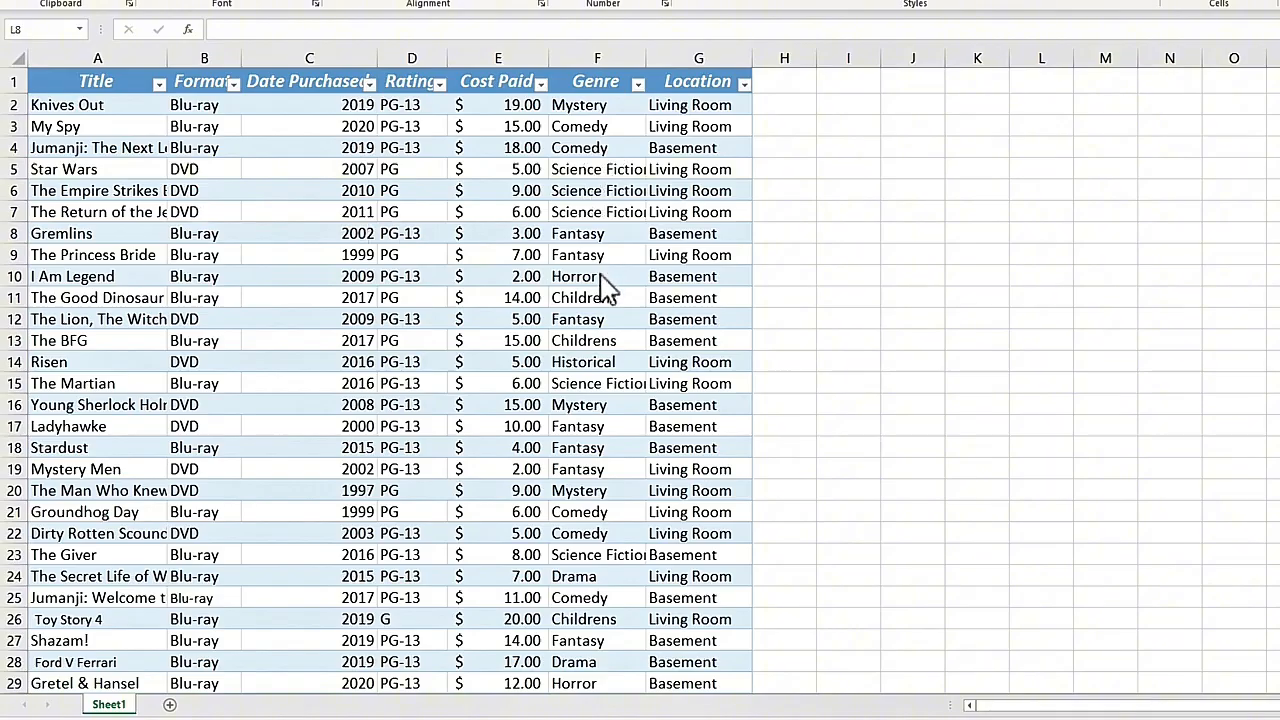
Step: Look through the movie table down to its last row and view the filter options of the Format column
scroll(560, 420, down, 4)
click(522, 575)
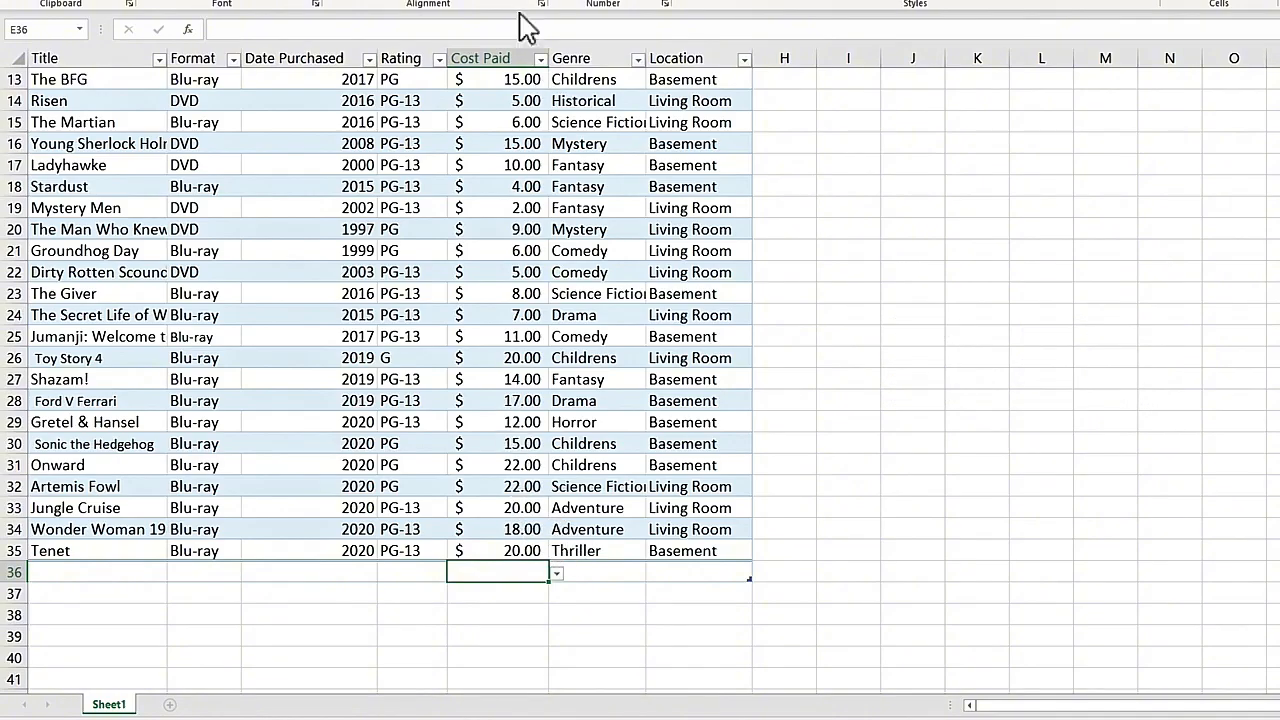
scroll(503, 317, up, 4)
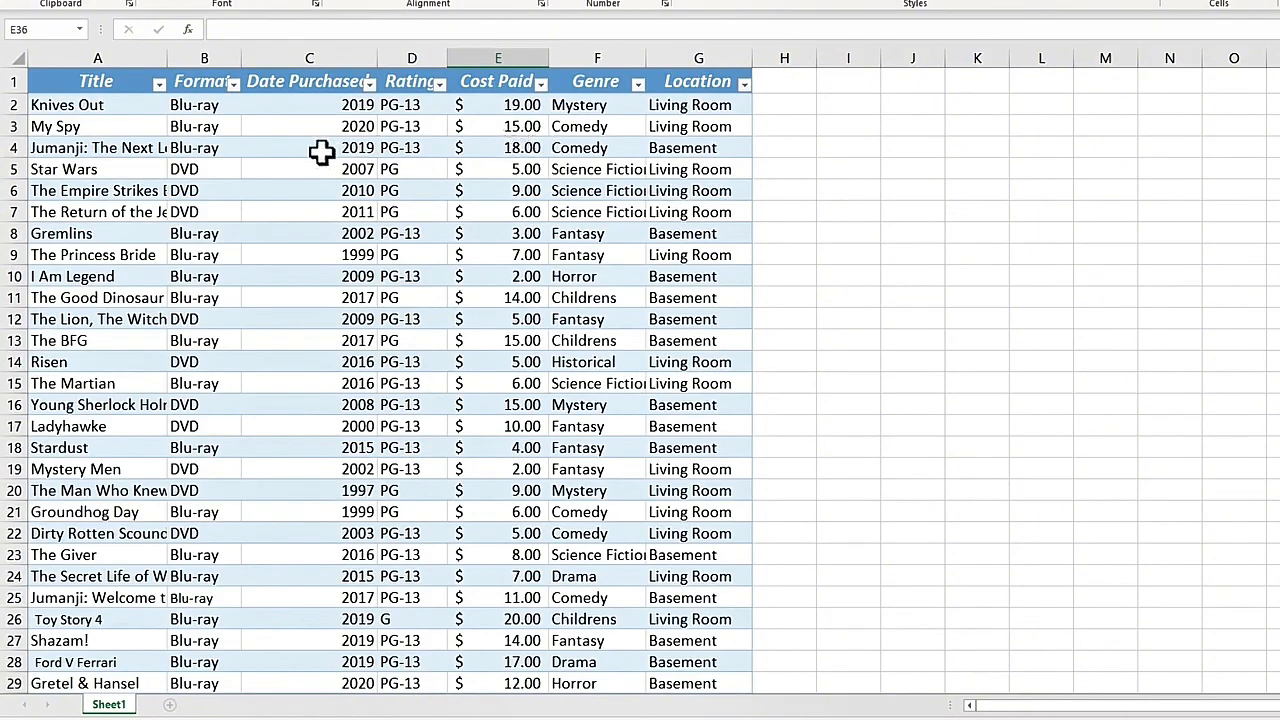
click(233, 83)
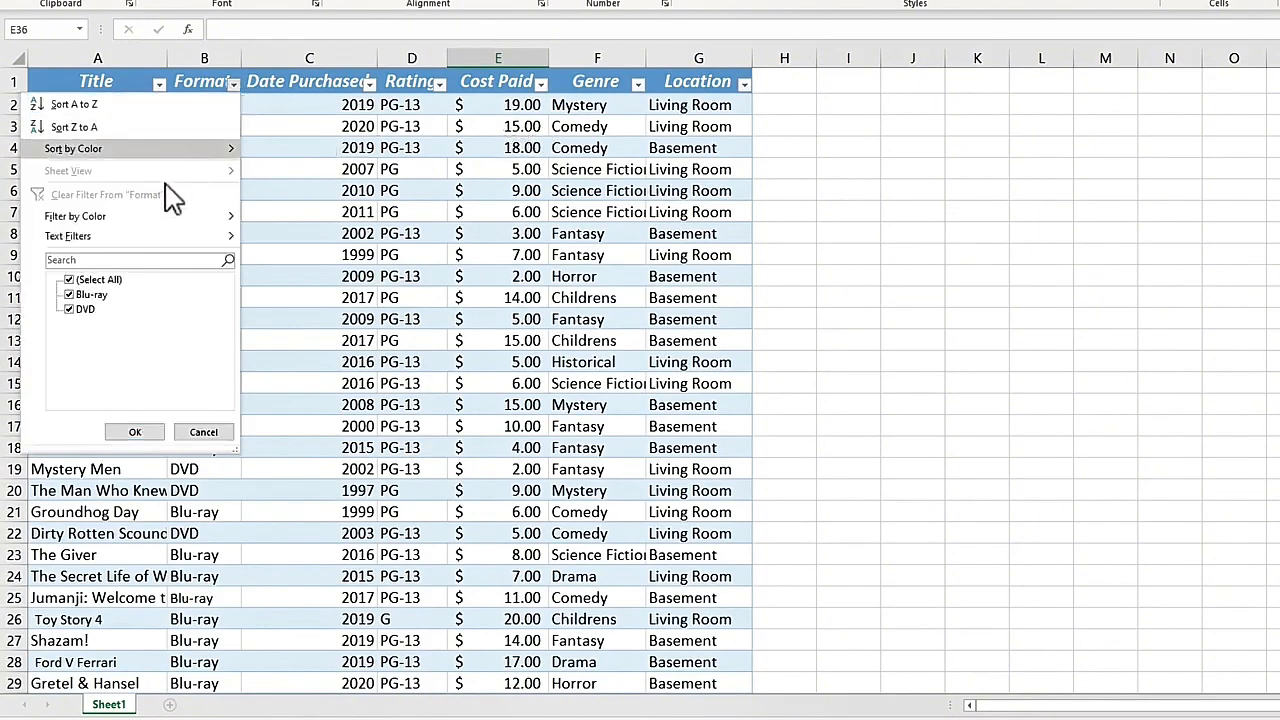
click(208, 431)
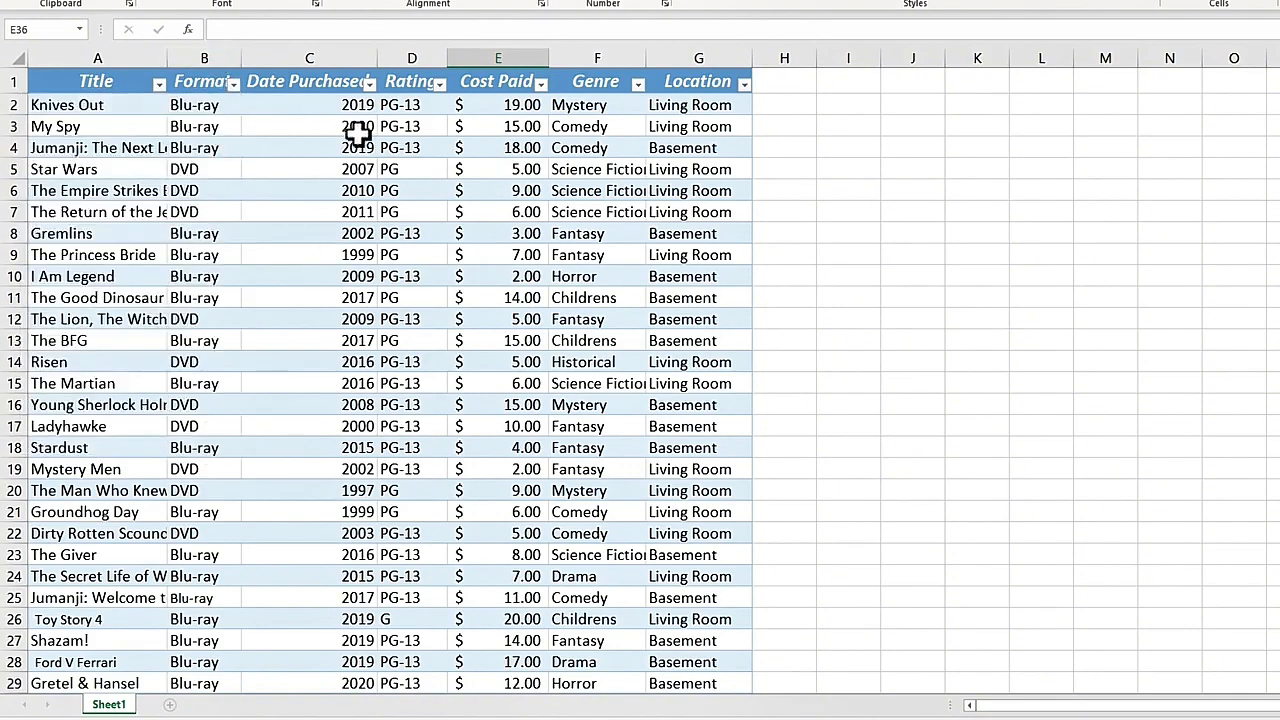
Step: Enter the label "Cost of Blu-rays" in cell I3 and "Cost of DVDs" in cell I5
click(836, 129)
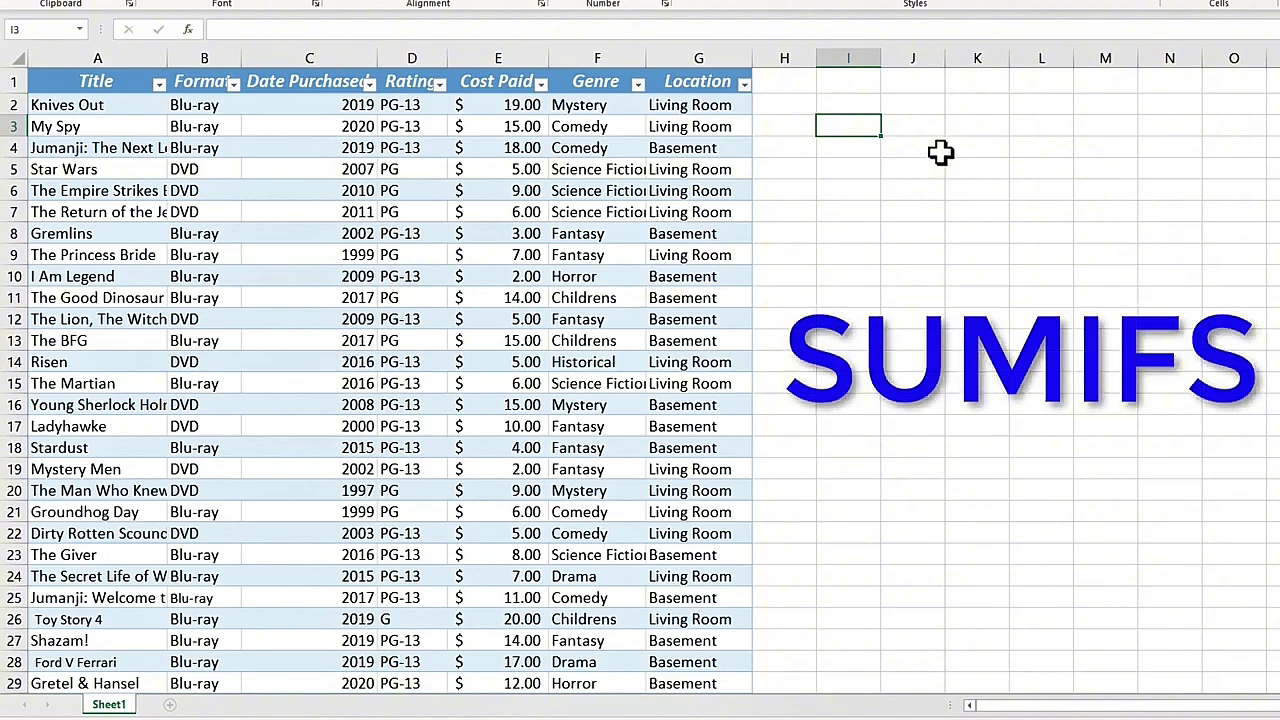
text(B)
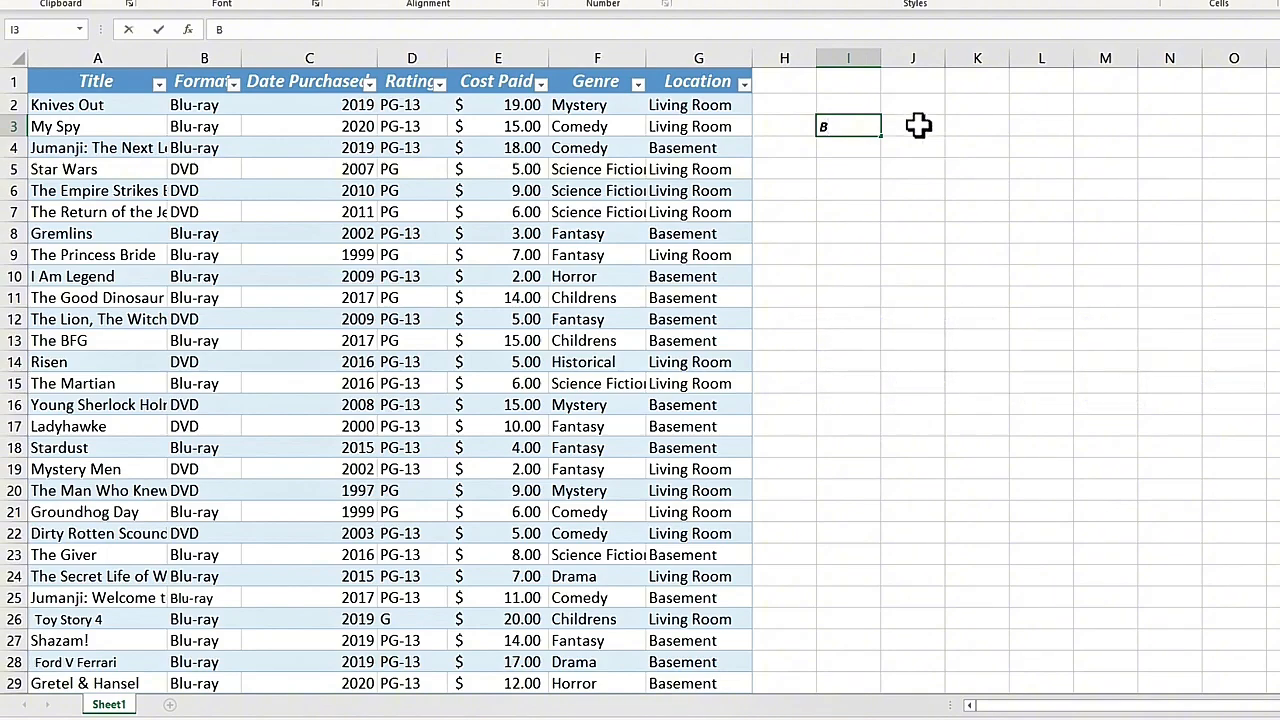
text(ost of Blu-rays)
key(Return)
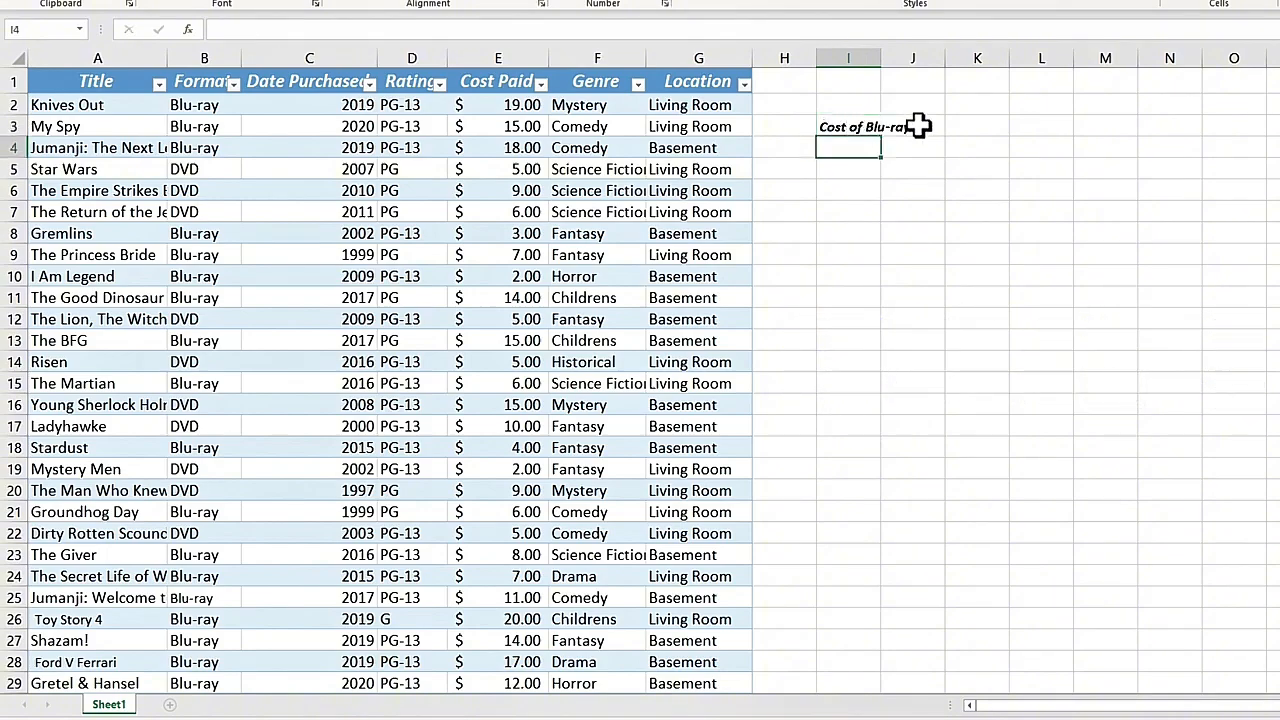
key(Return)
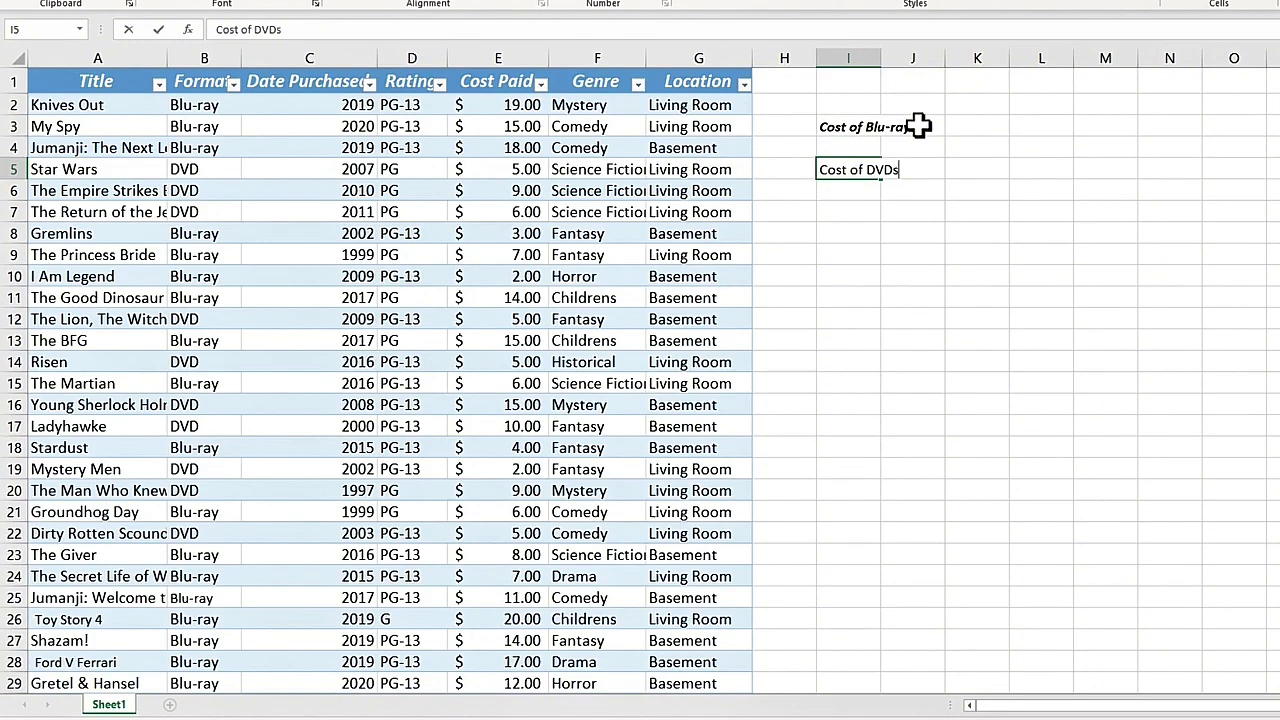
click(850, 127)
Step: Start a SUMIFS formula in cell J3 with the table's whole Cost Paid column as the sum range
click(952, 127)
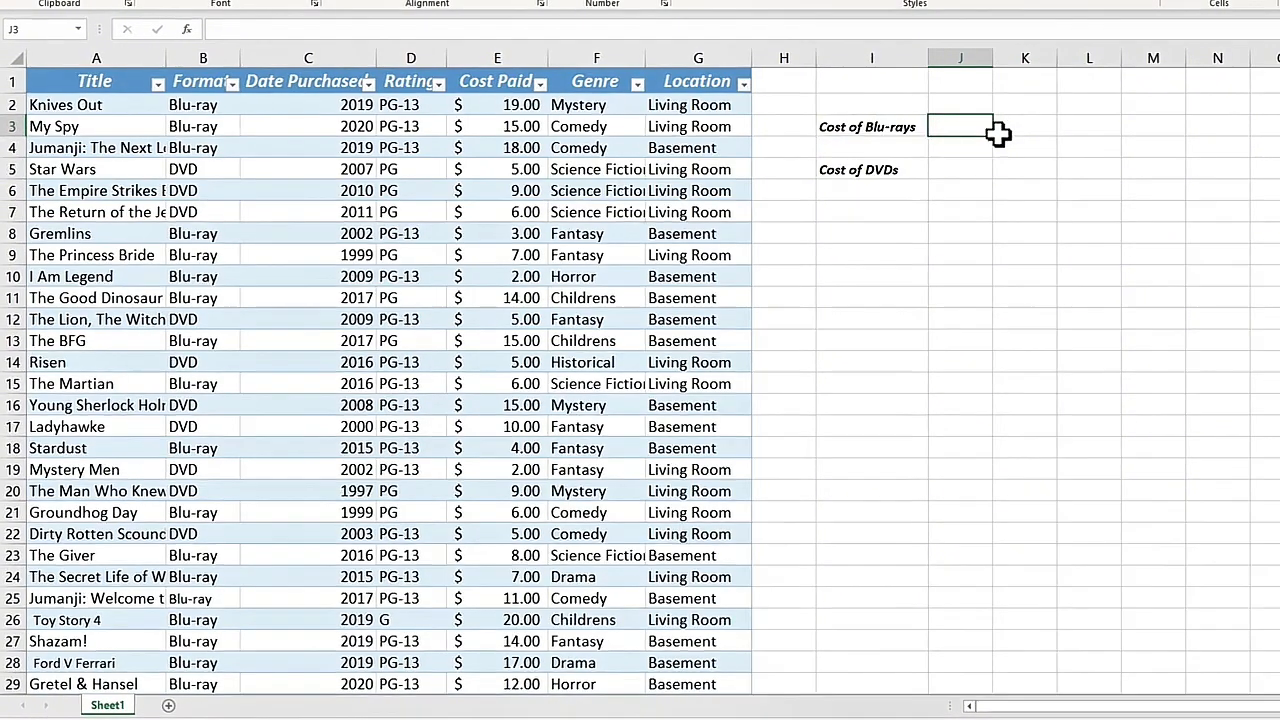
text(=)
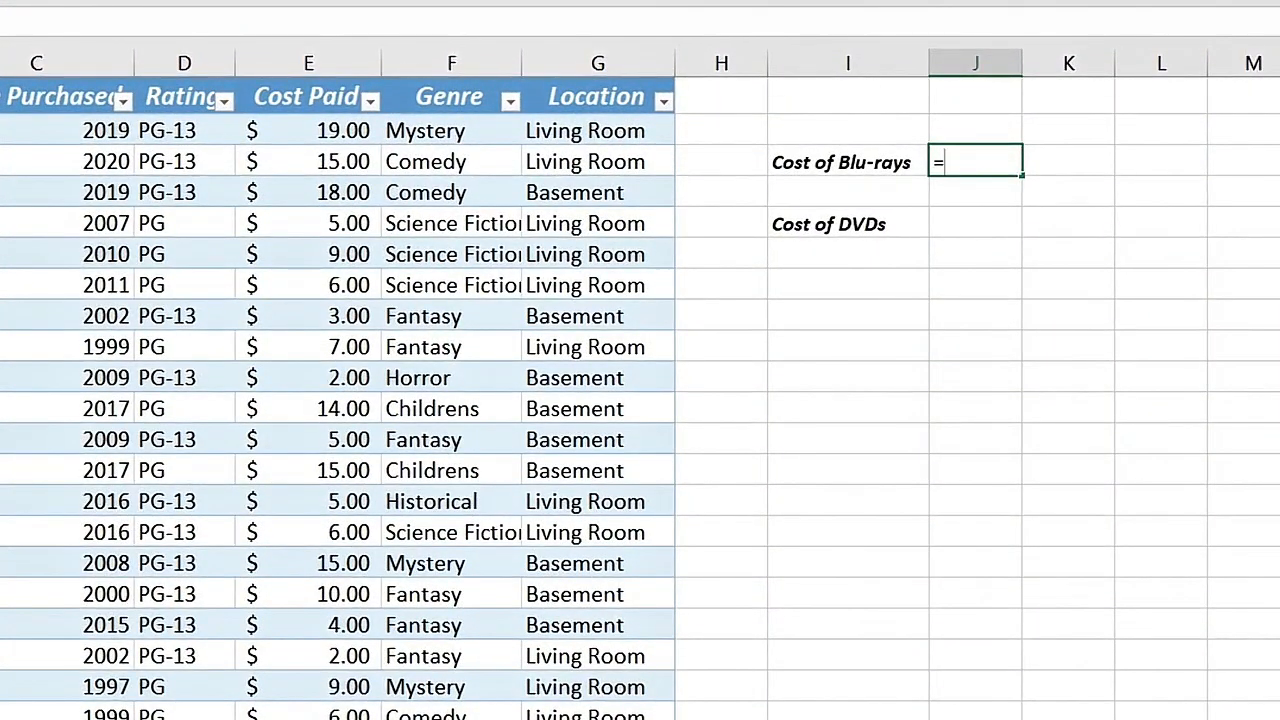
text(sumifs)
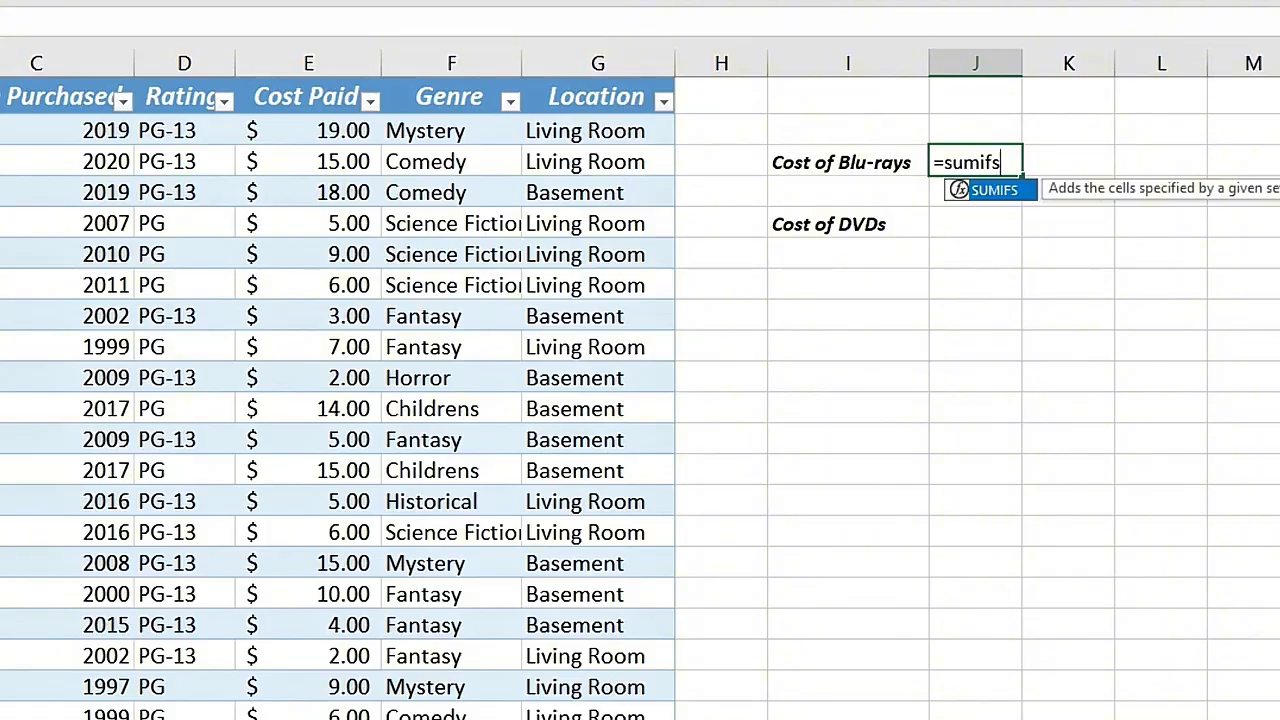
text(()
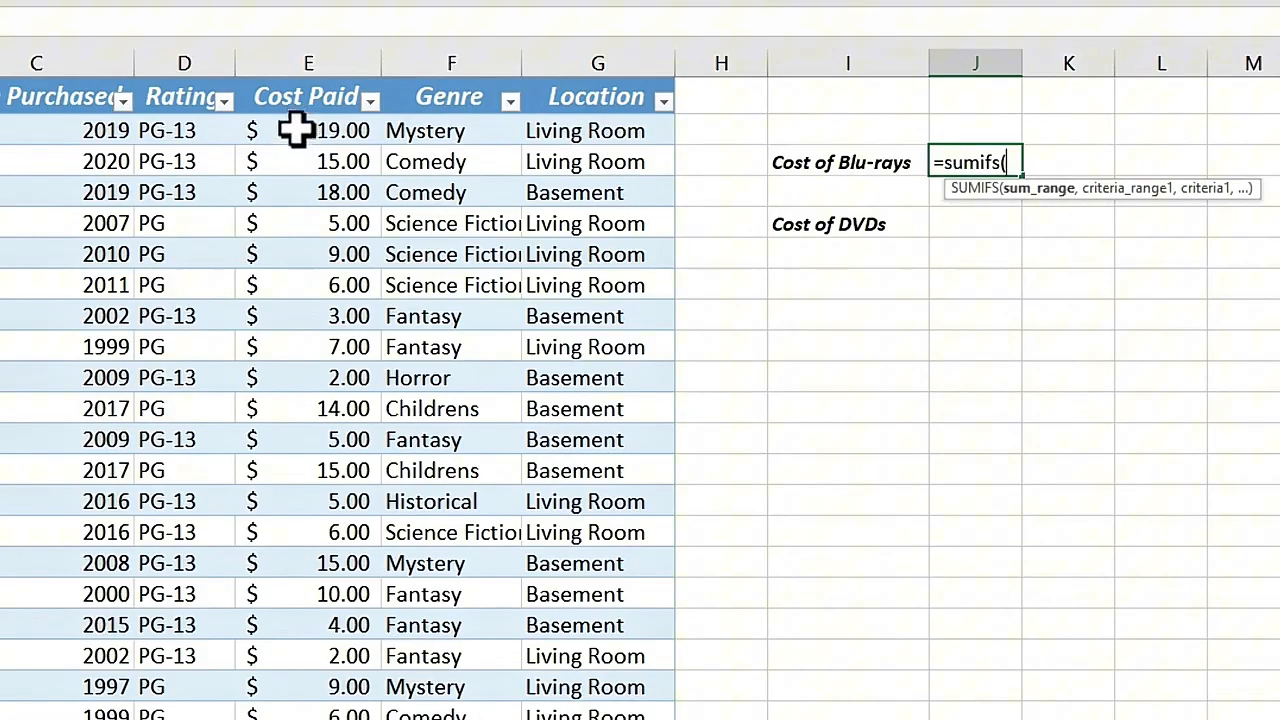
drag(297, 130, 309, 400)
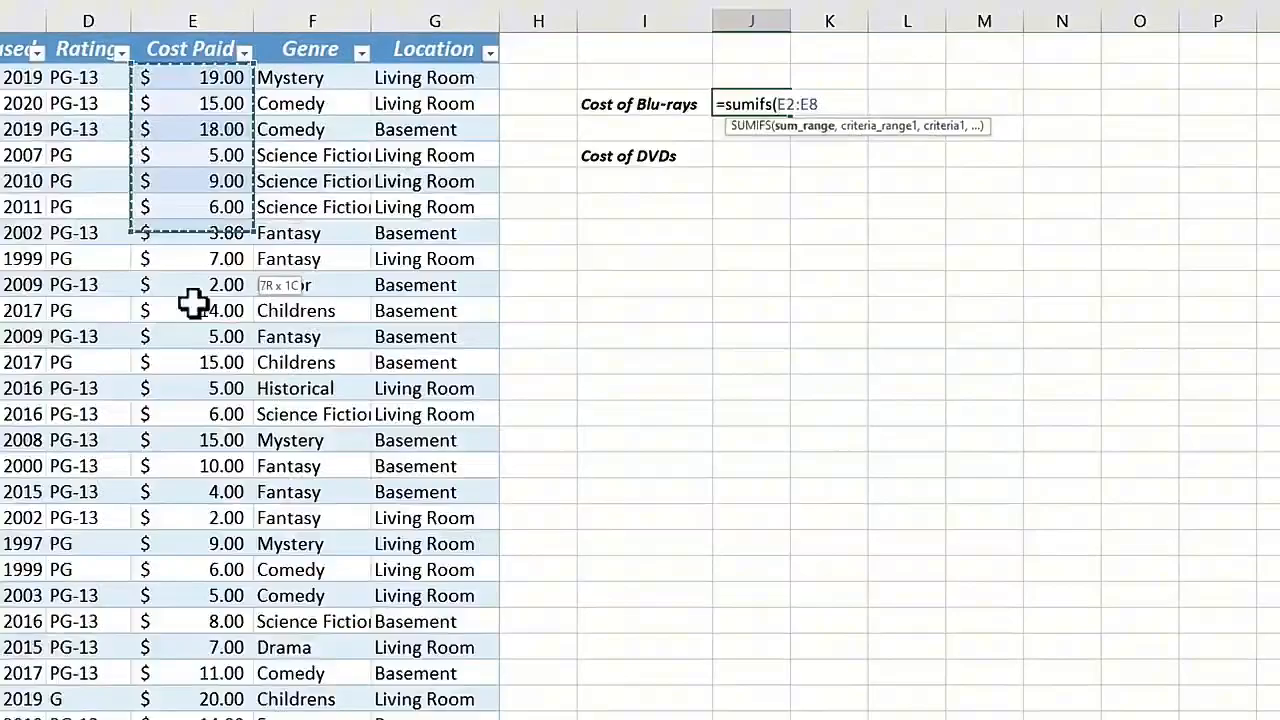
drag(193, 305, 150, 483)
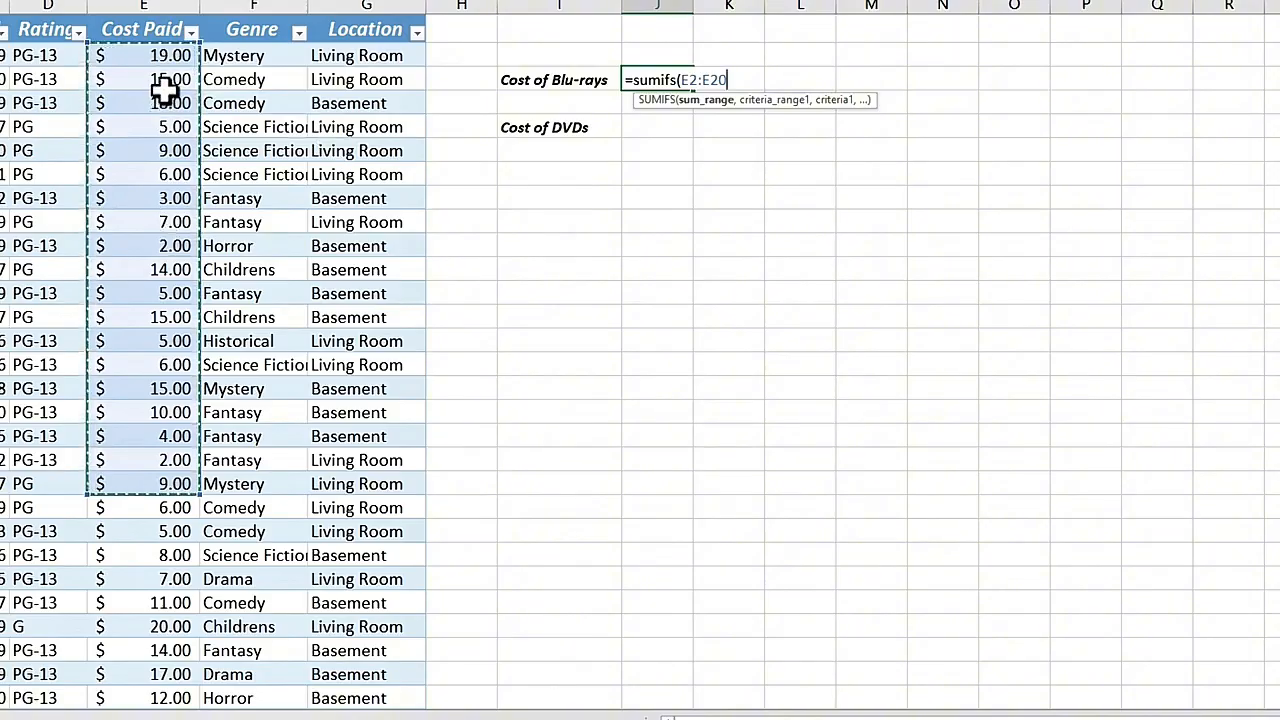
click(172, 196)
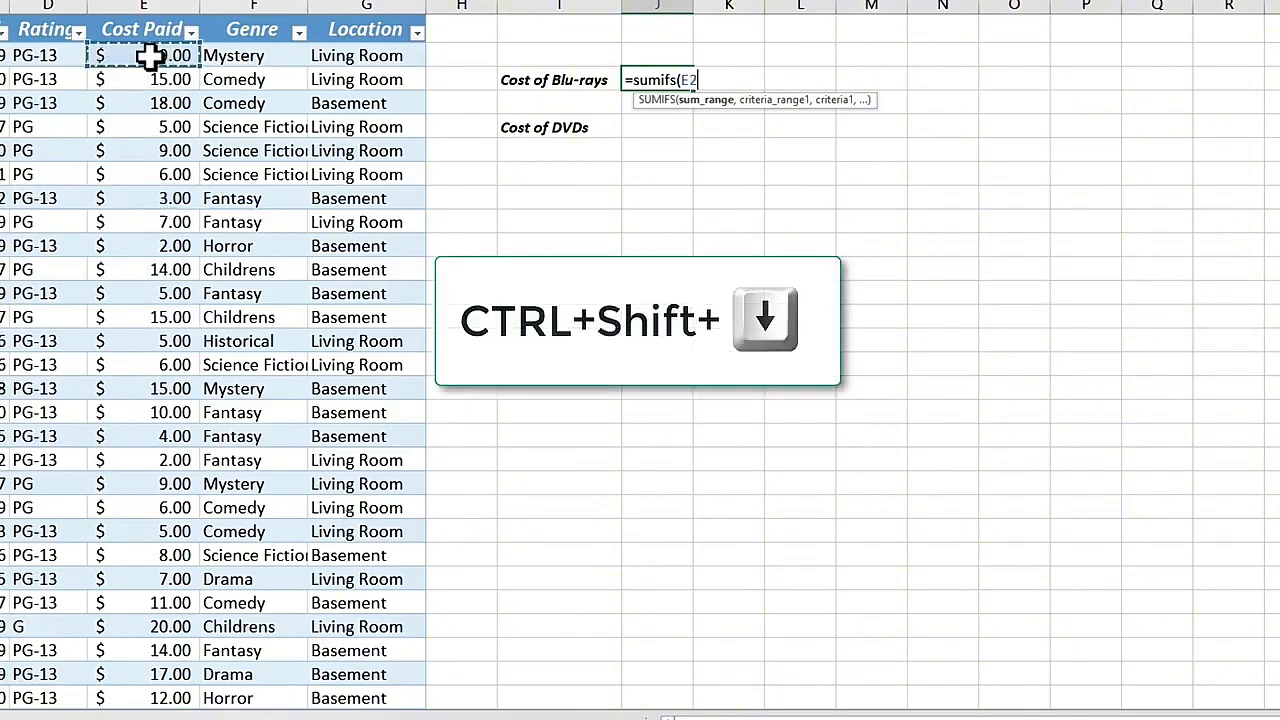
key(ctrl+shift+Down)
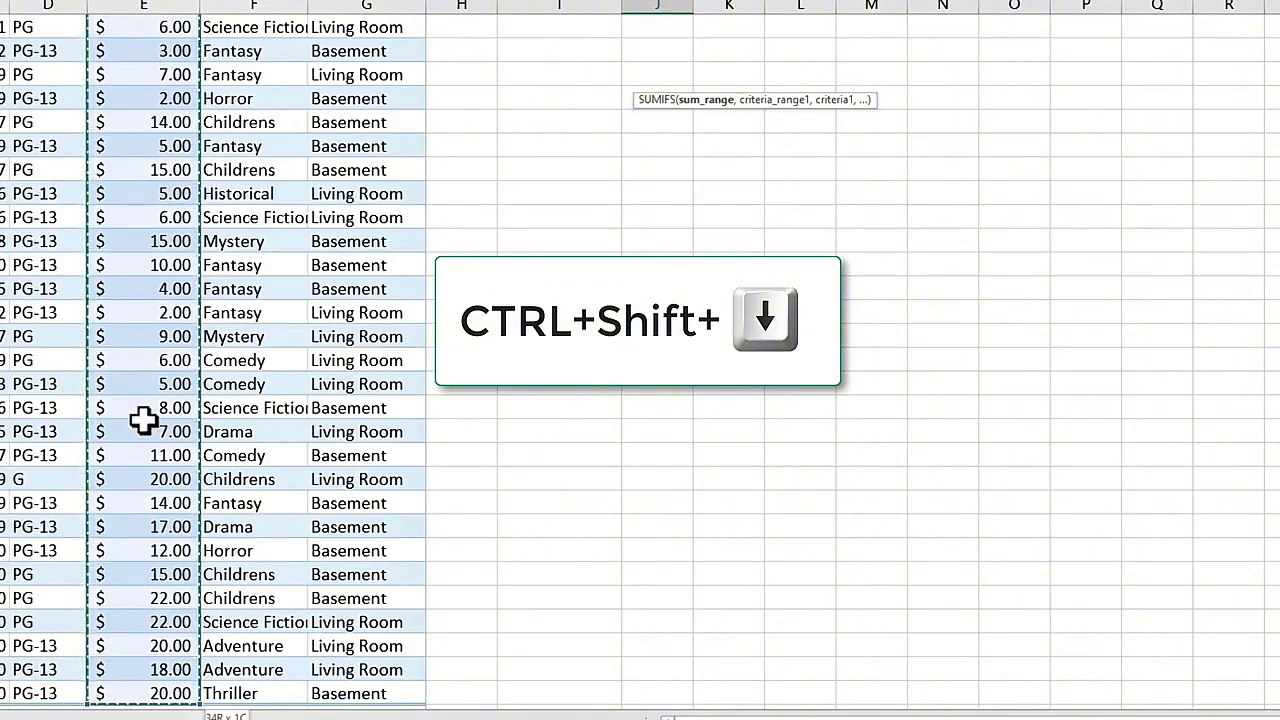
scroll(143, 421, down, 3)
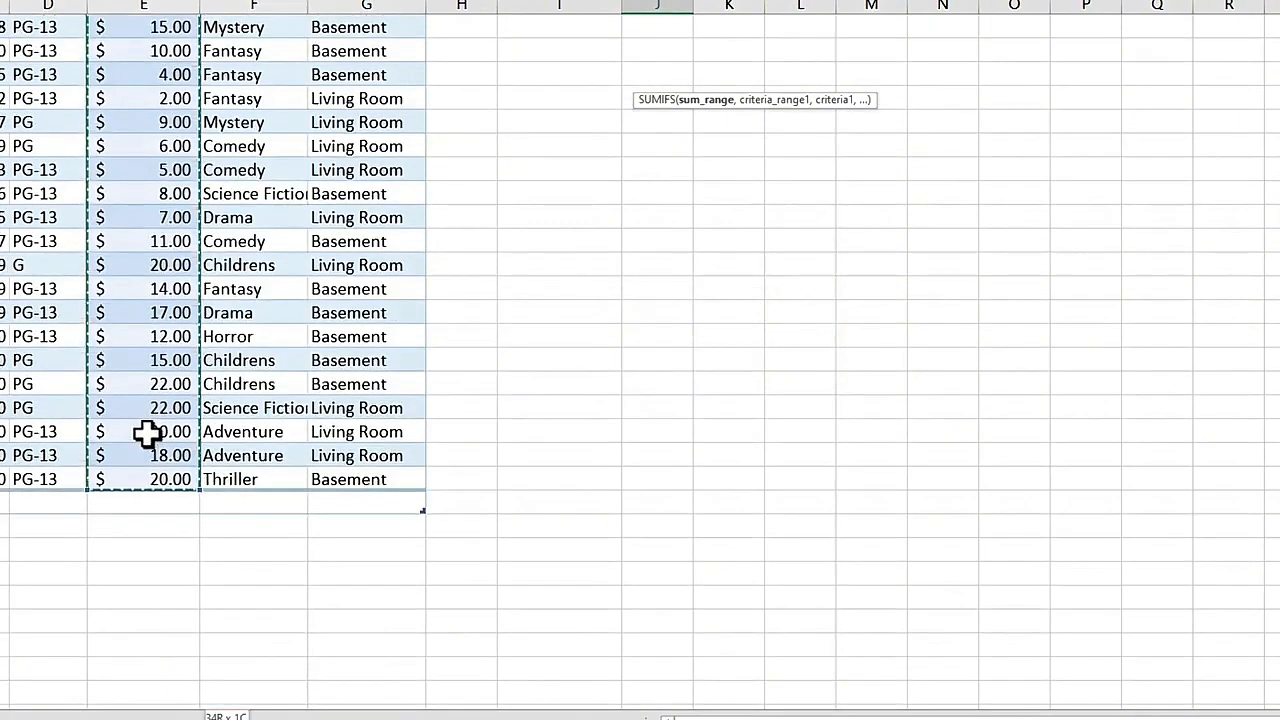
scroll(146, 432, up, 8)
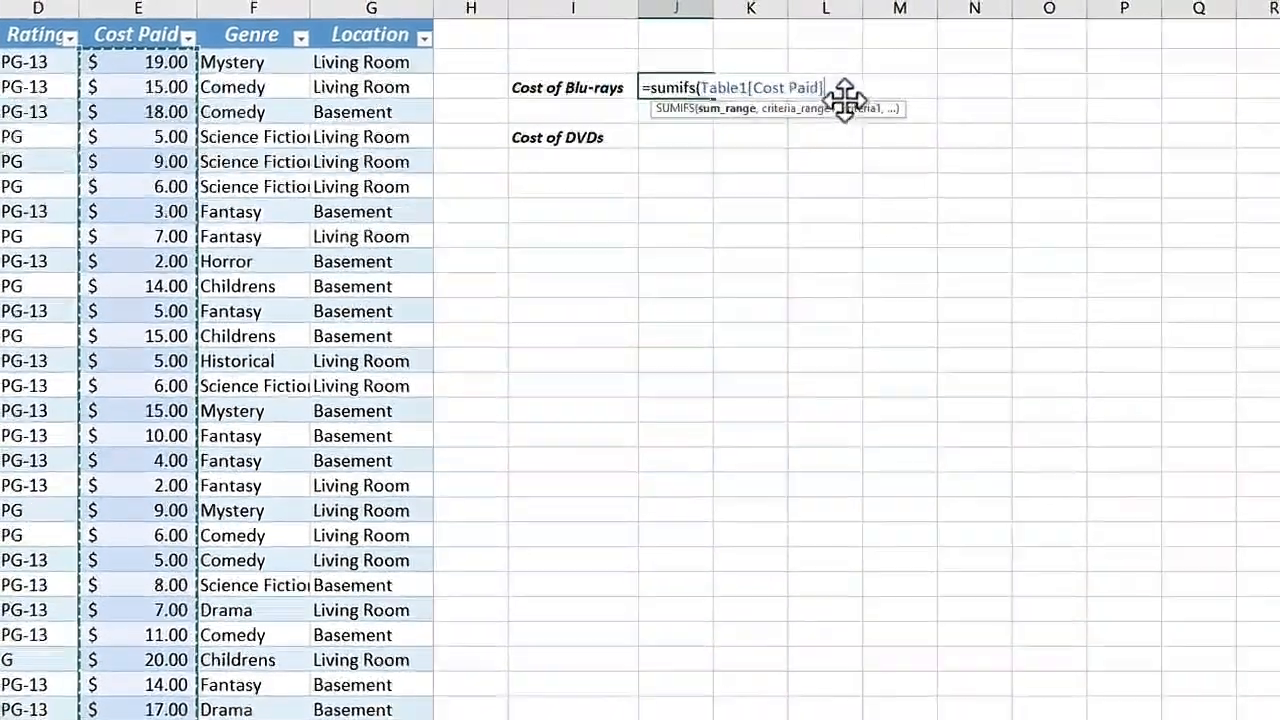
Step: Complete the SUMIFS formula in J3 with the whole Format column as the criteria range and "Blu-ray" as the criterion
text(,)
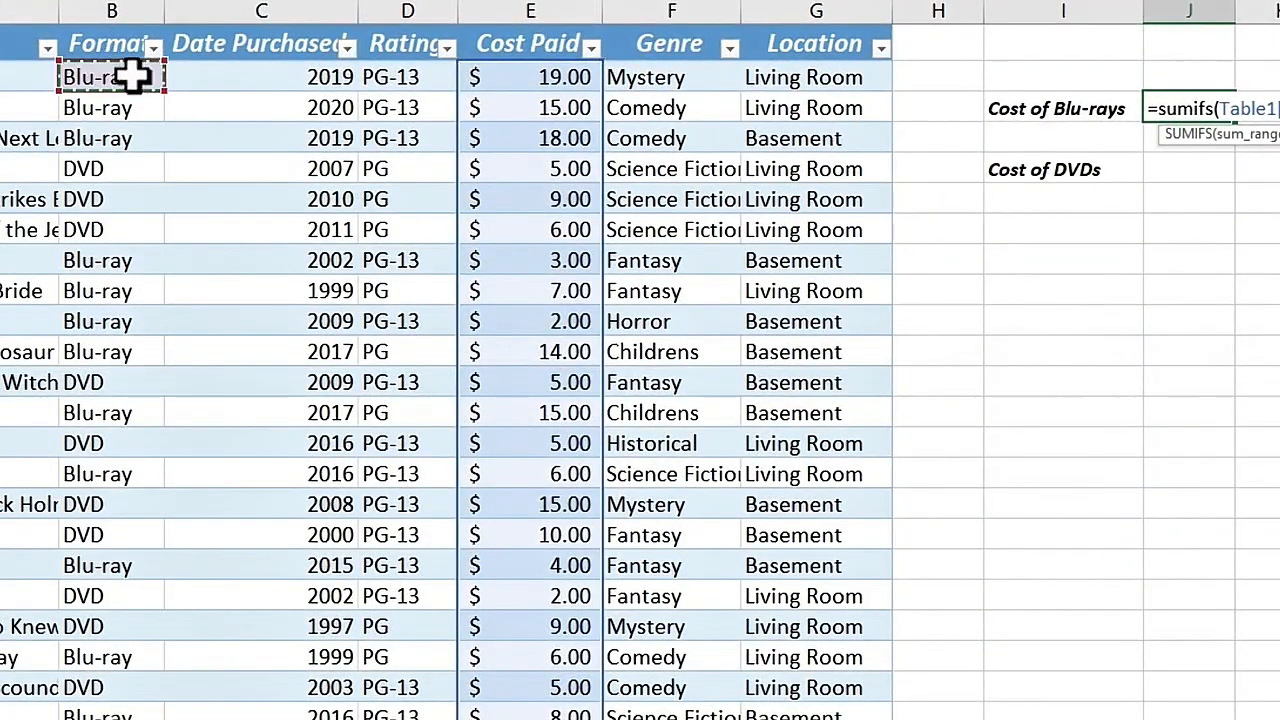
key(ctrl+shift+Down)
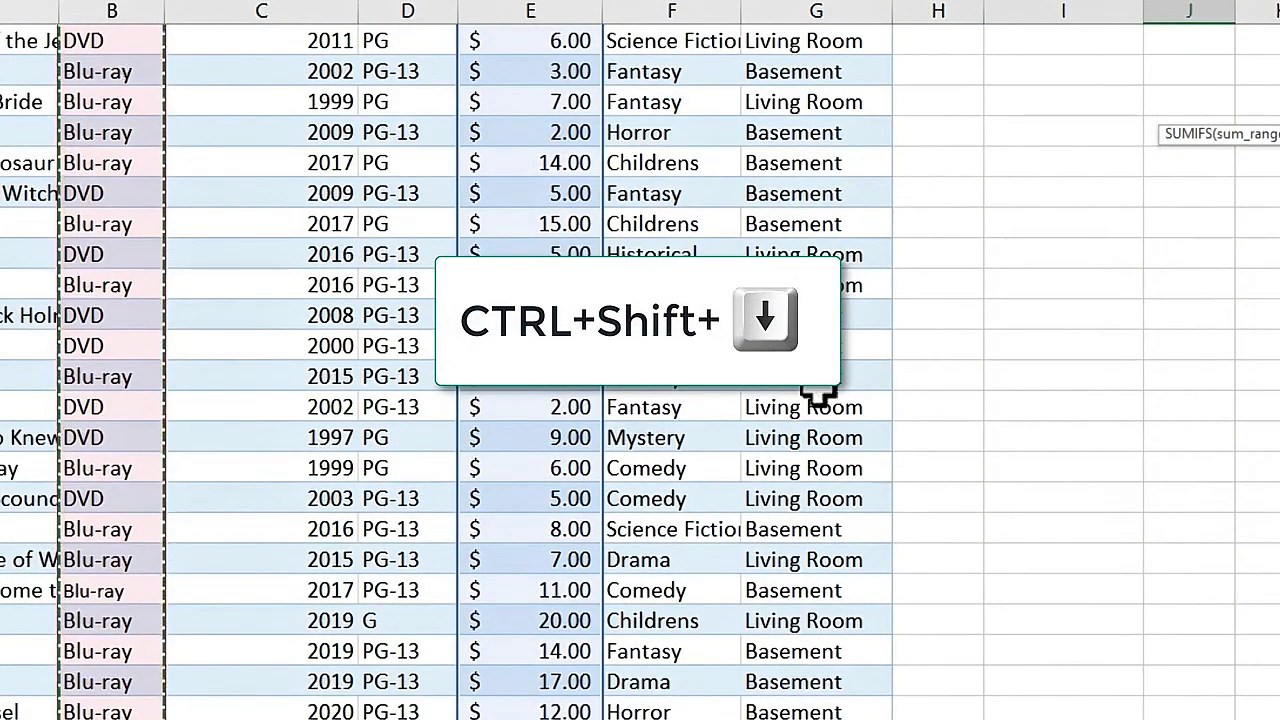
scroll(815, 390, up, 2)
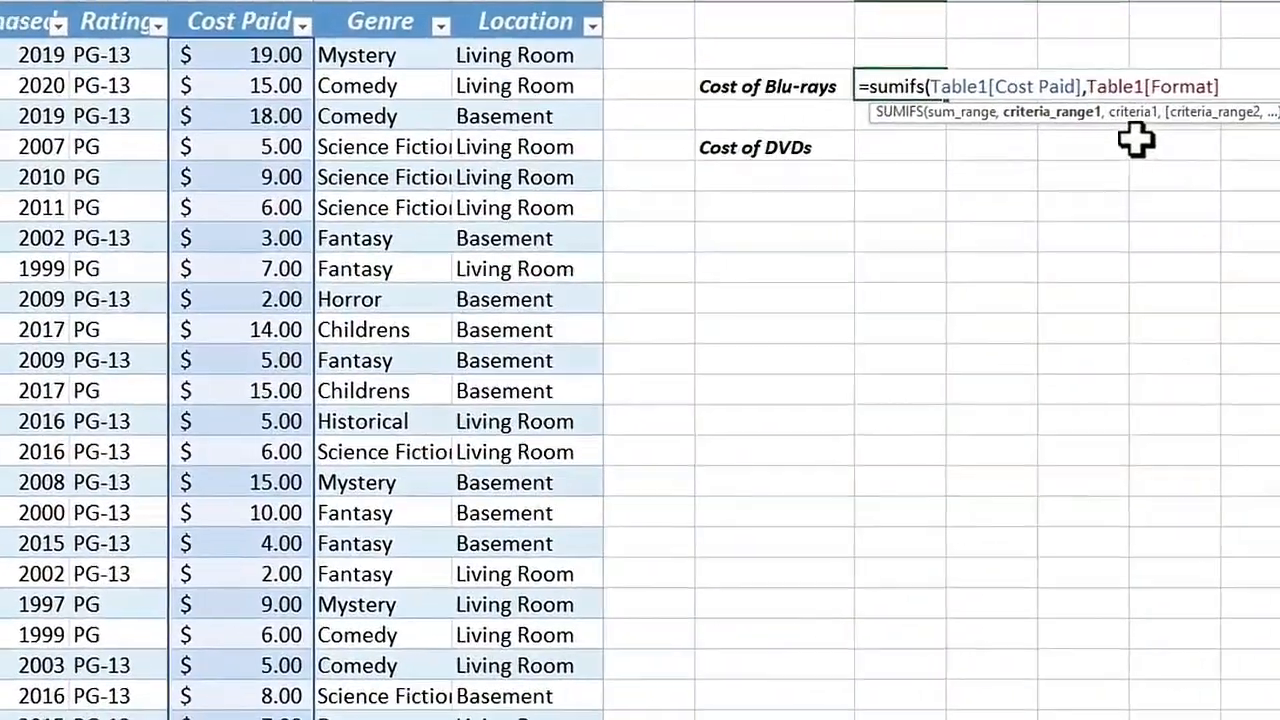
text(,)
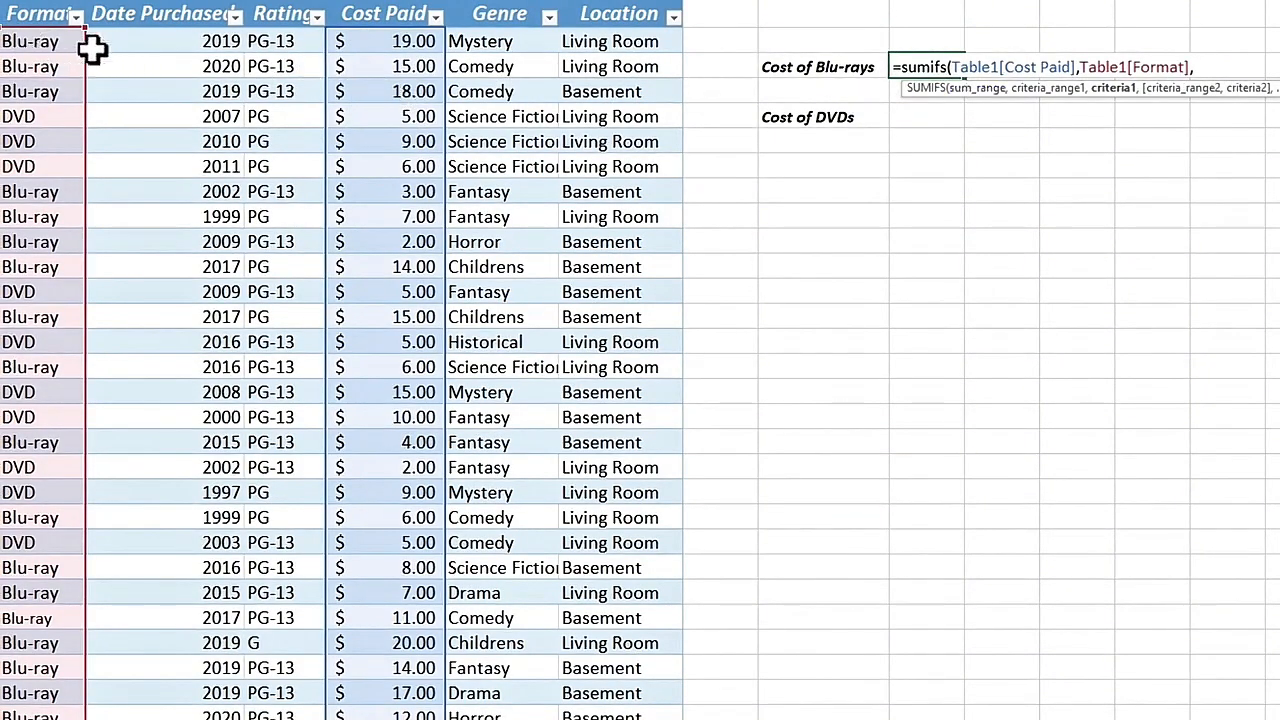
text("Blu-ray")
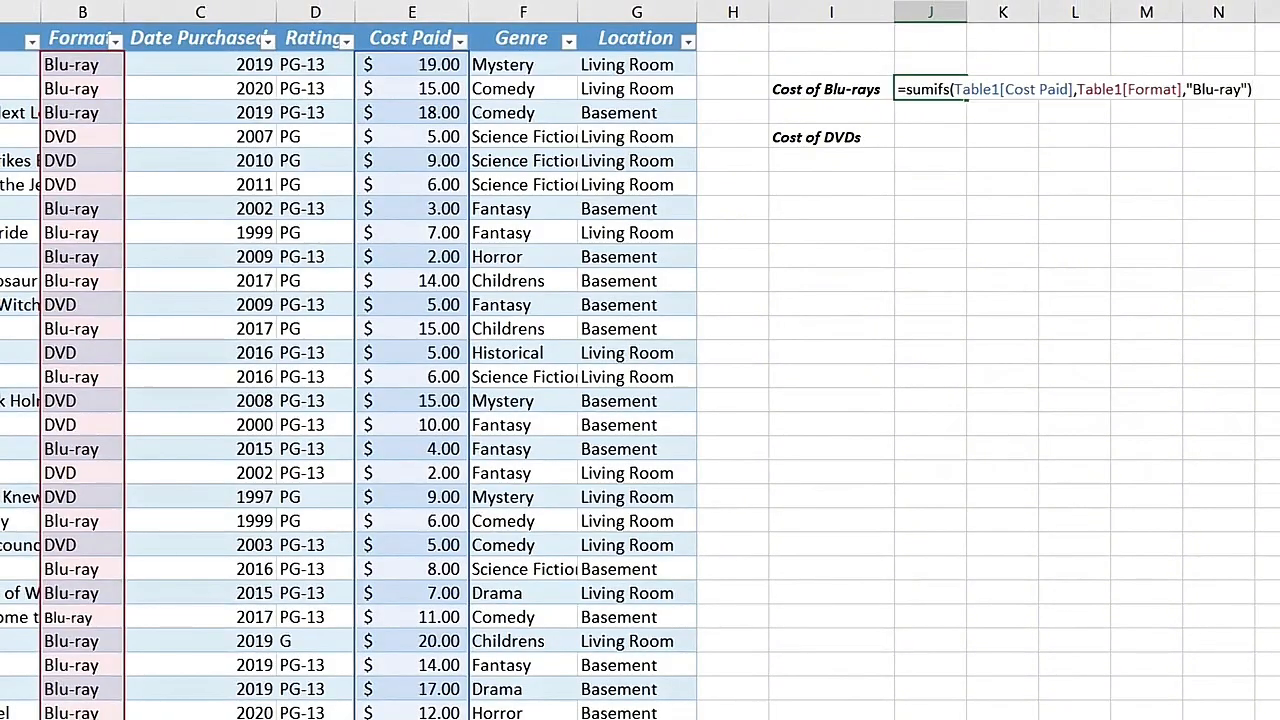
key(Return)
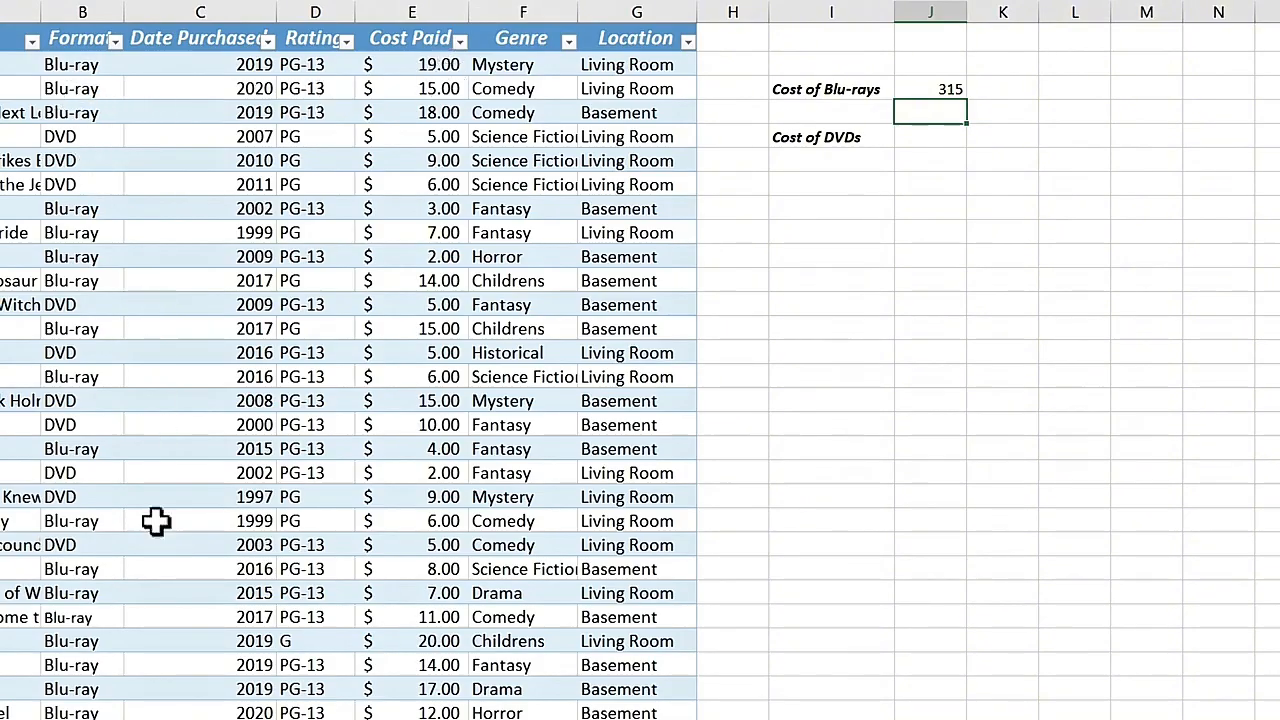
Step: Start a SUMIFS formula in cell J5 with the table's whole Cost Paid column as the sum range
scroll(660, 606, down, 3)
scroll(680, 590, up, 3)
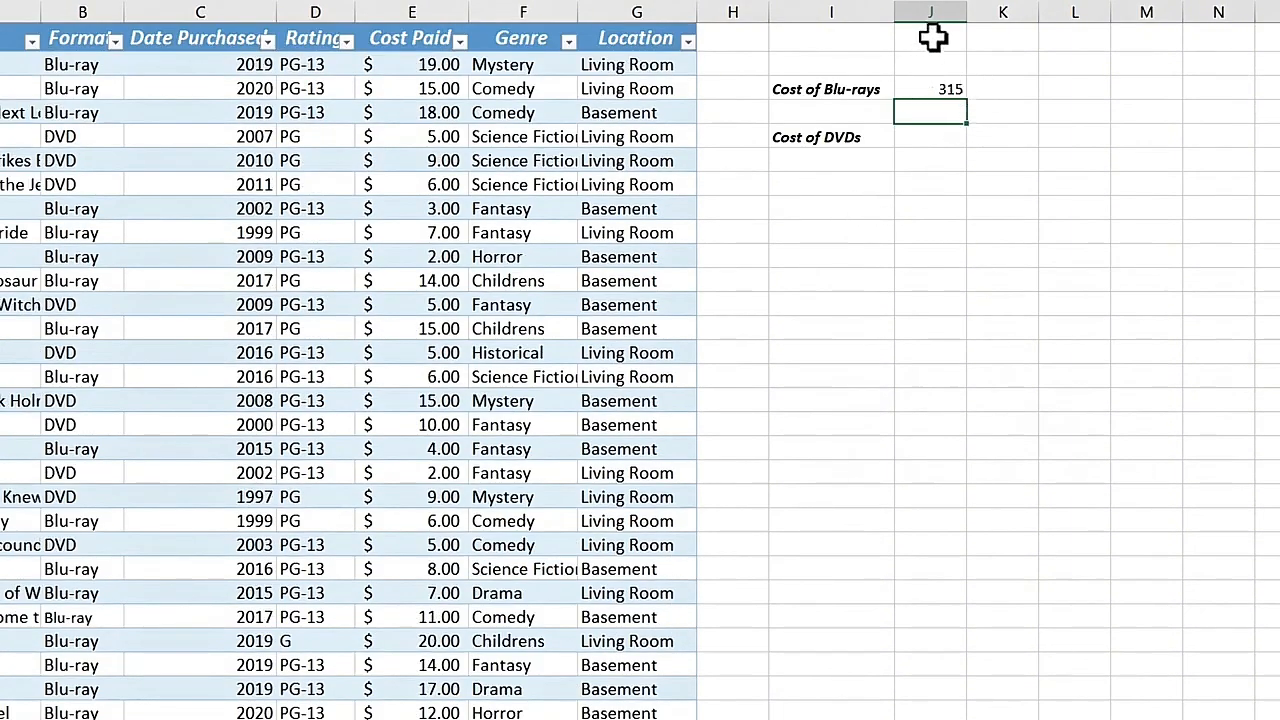
click(927, 134)
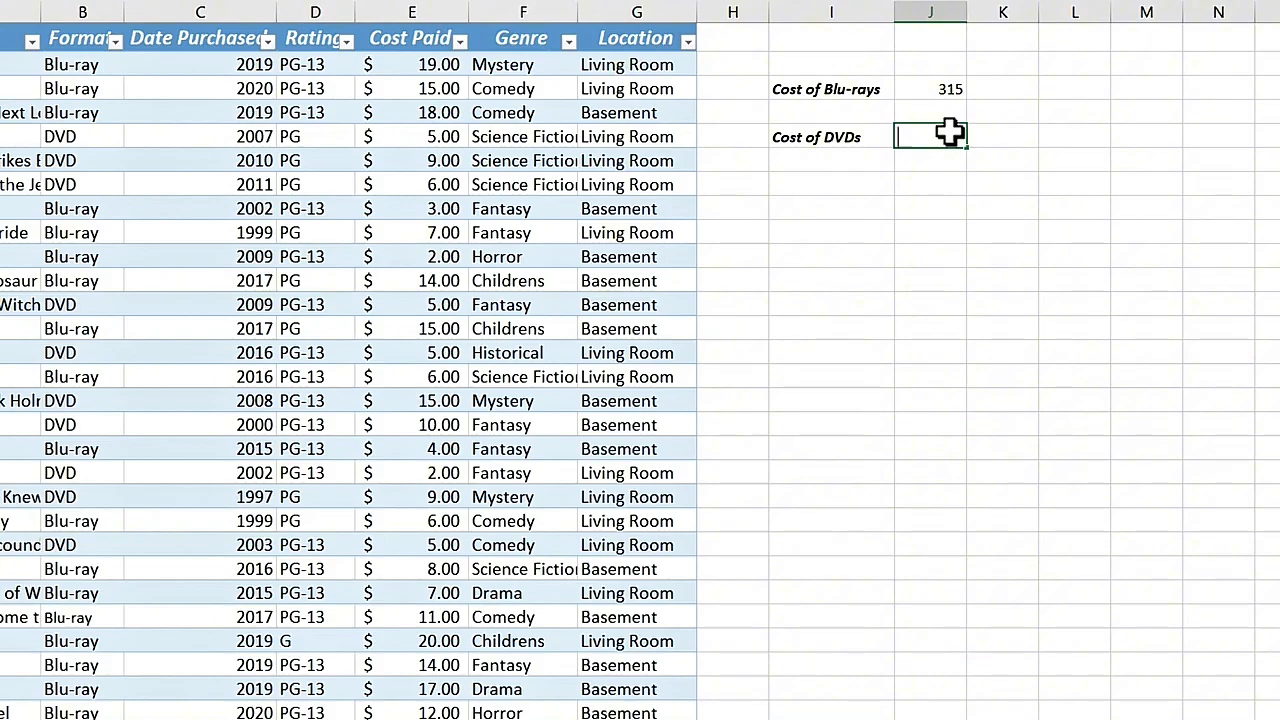
text(=sumifs)
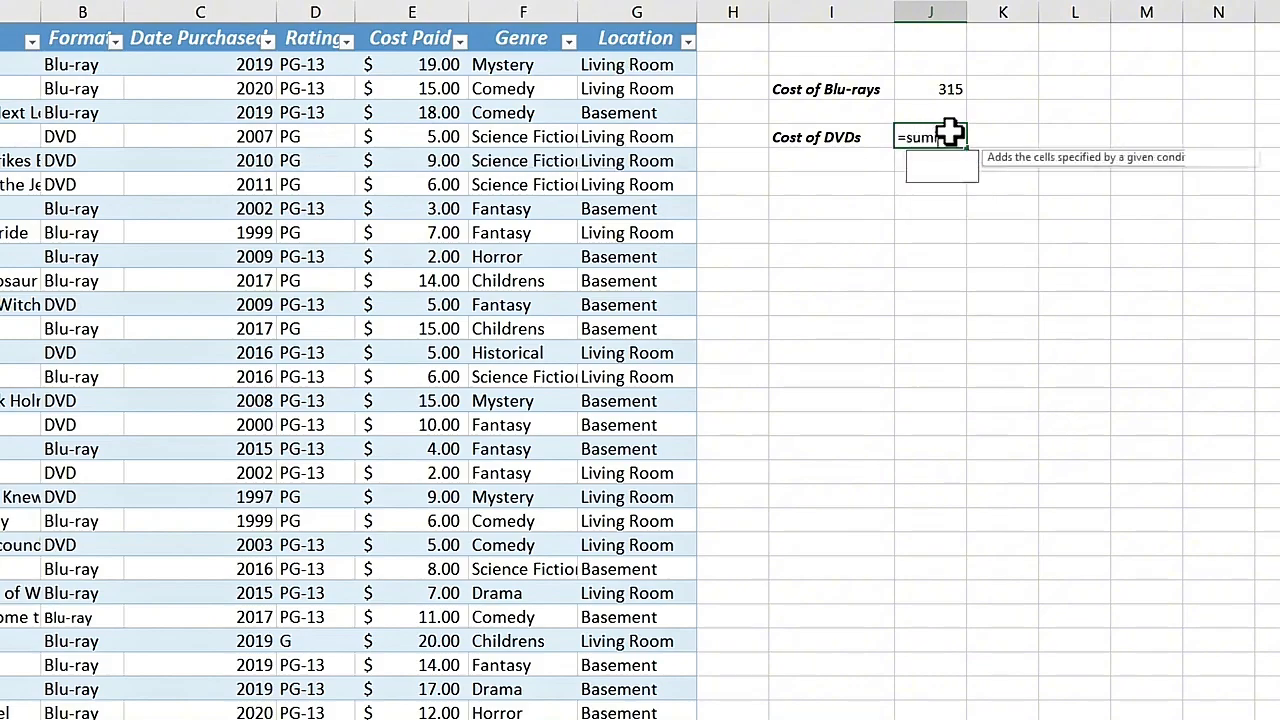
text(()
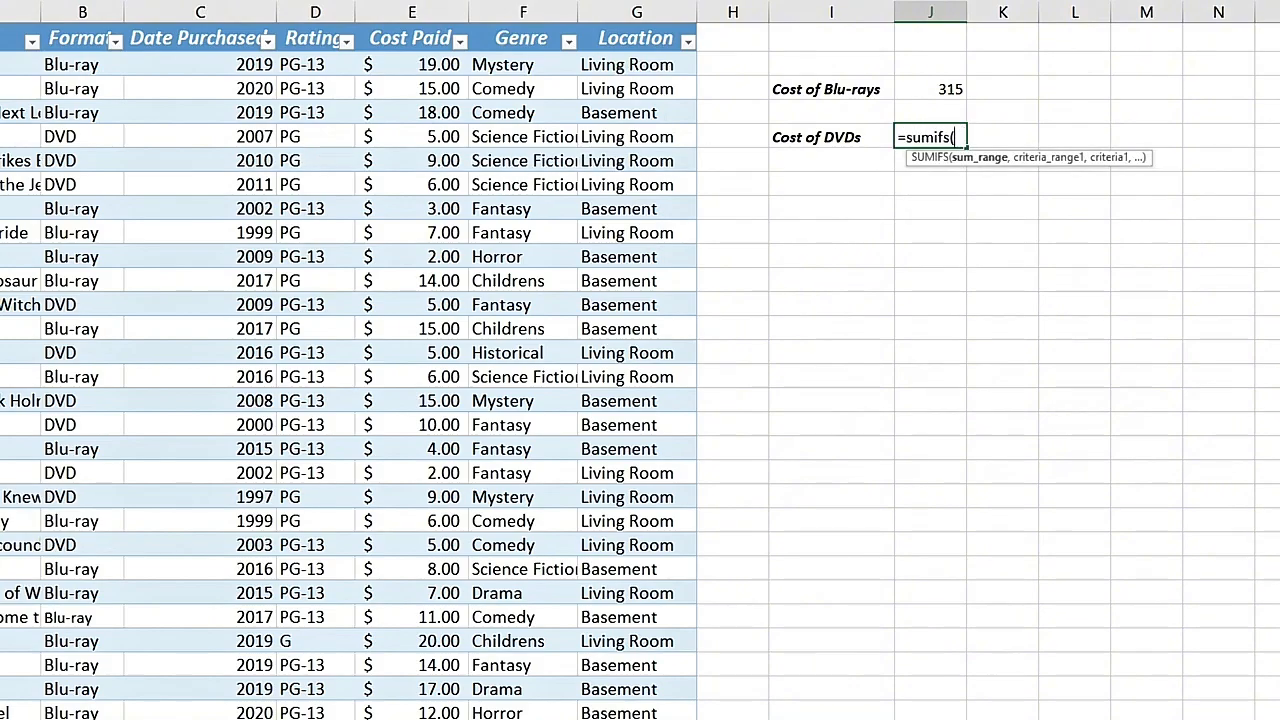
click(418, 64)
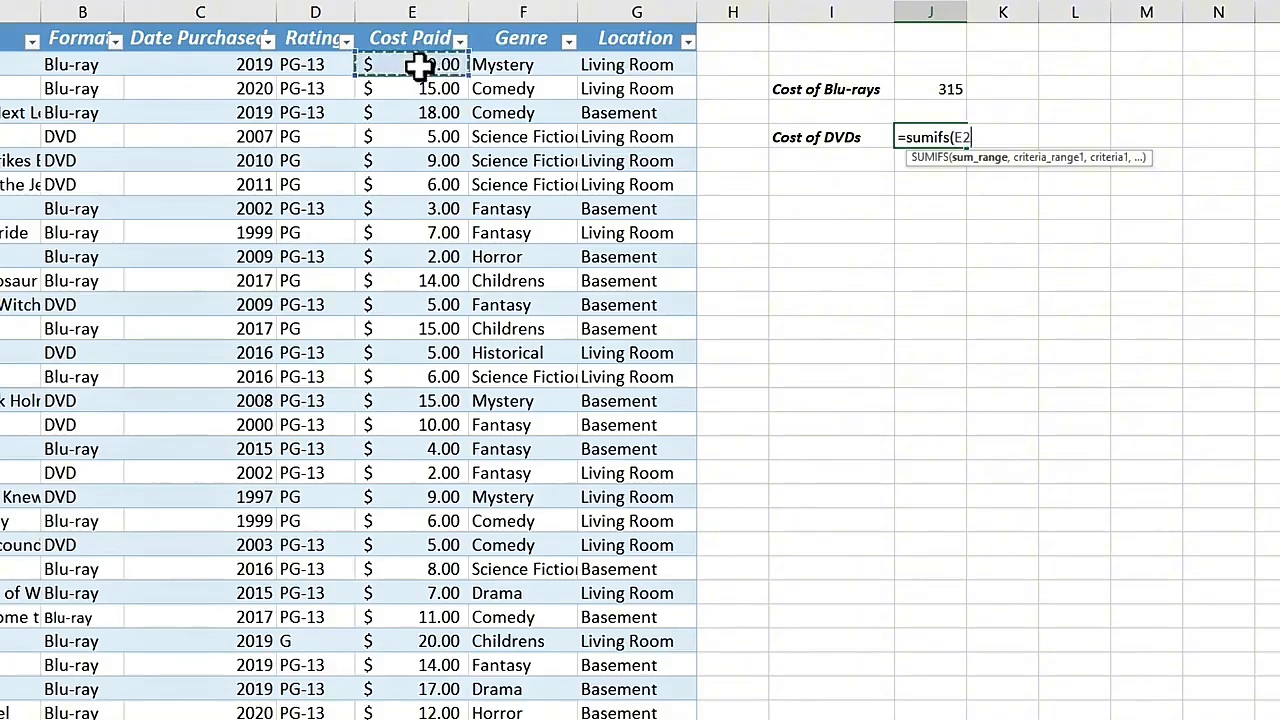
key(ctrl+shift+Down)
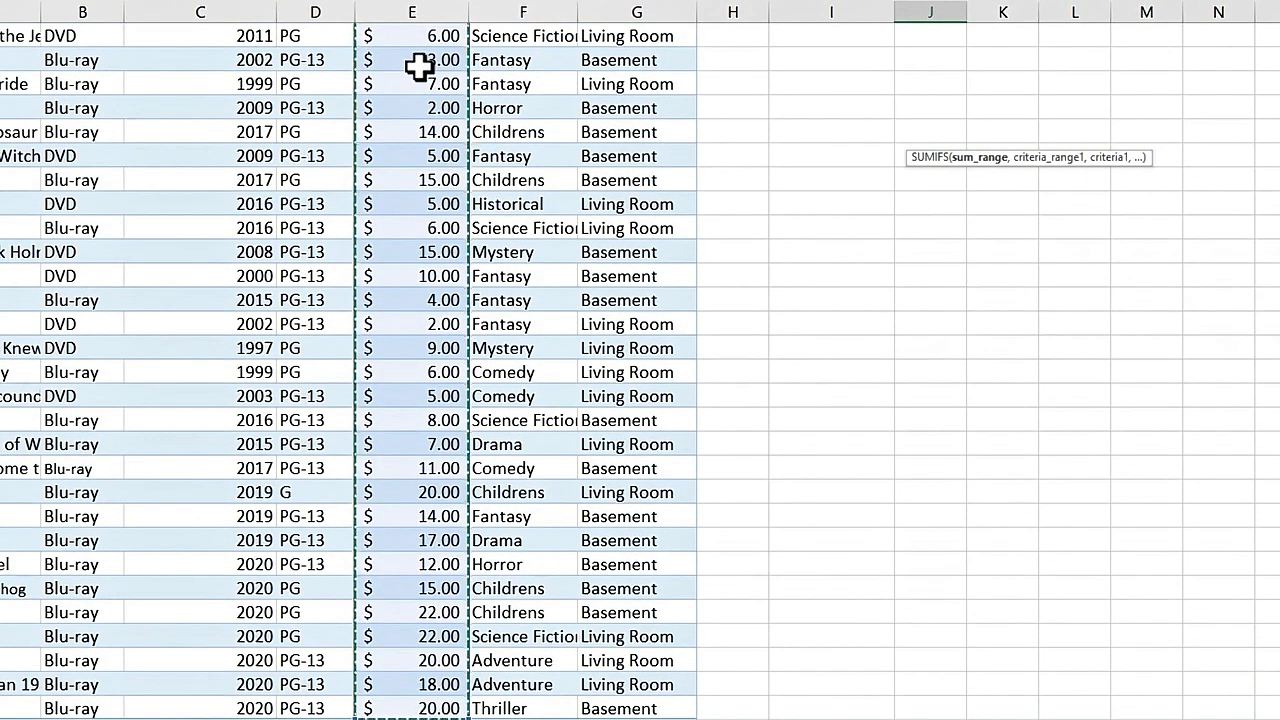
scroll(1011, 225, up, 2)
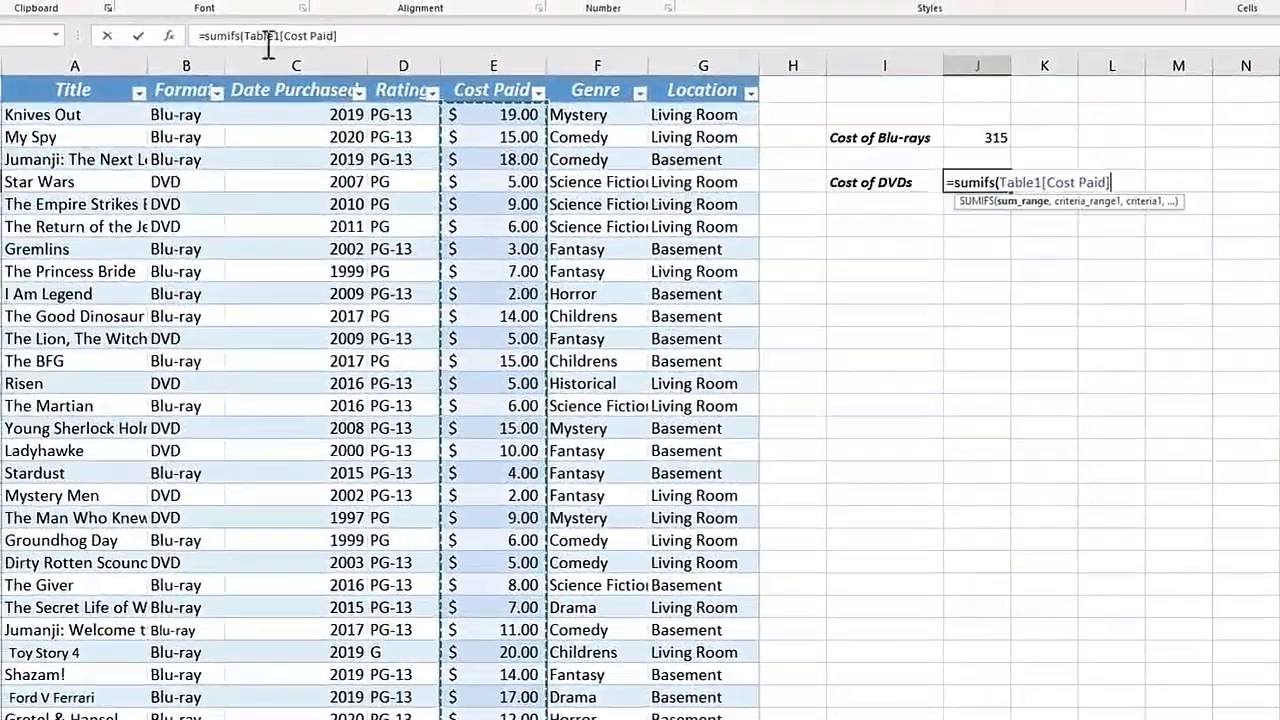
Step: Complete the SUMIFS formula in J5 with the whole Format column as the criteria range and cell B5 (DVD) as the criterion
click(393, 38)
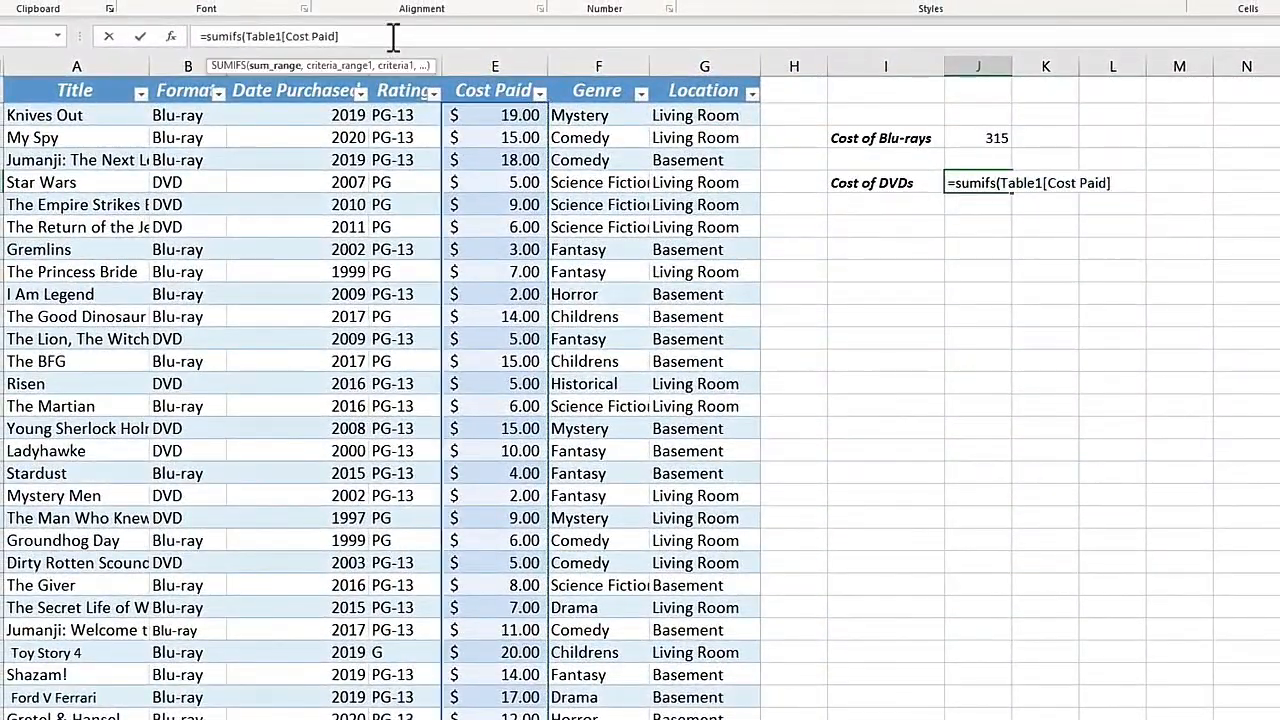
text(,)
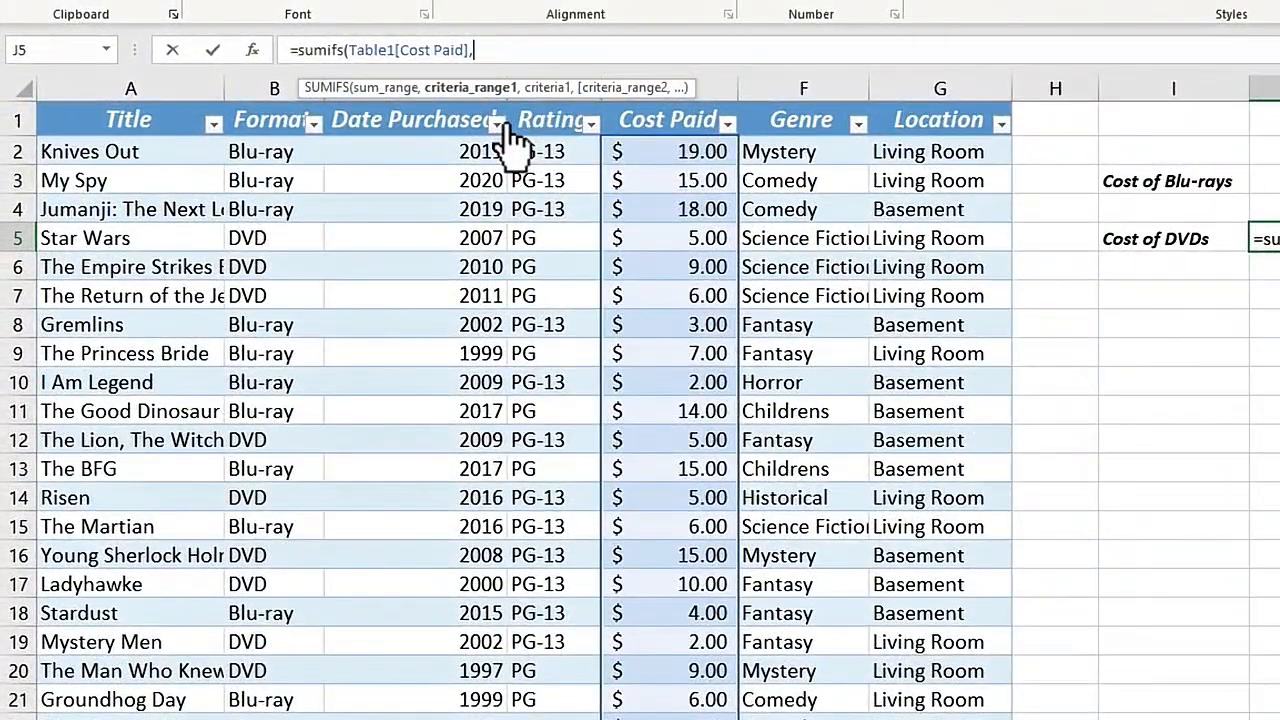
click(262, 151)
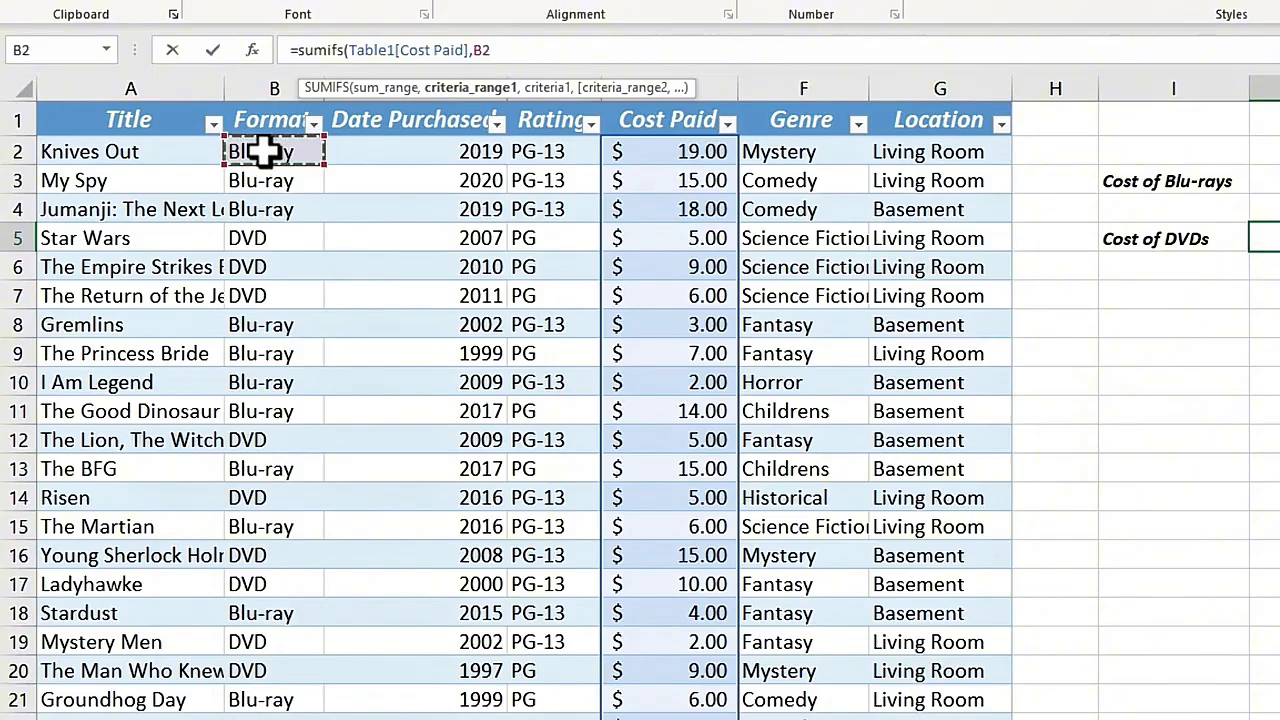
key(ctrl+shift+Down)
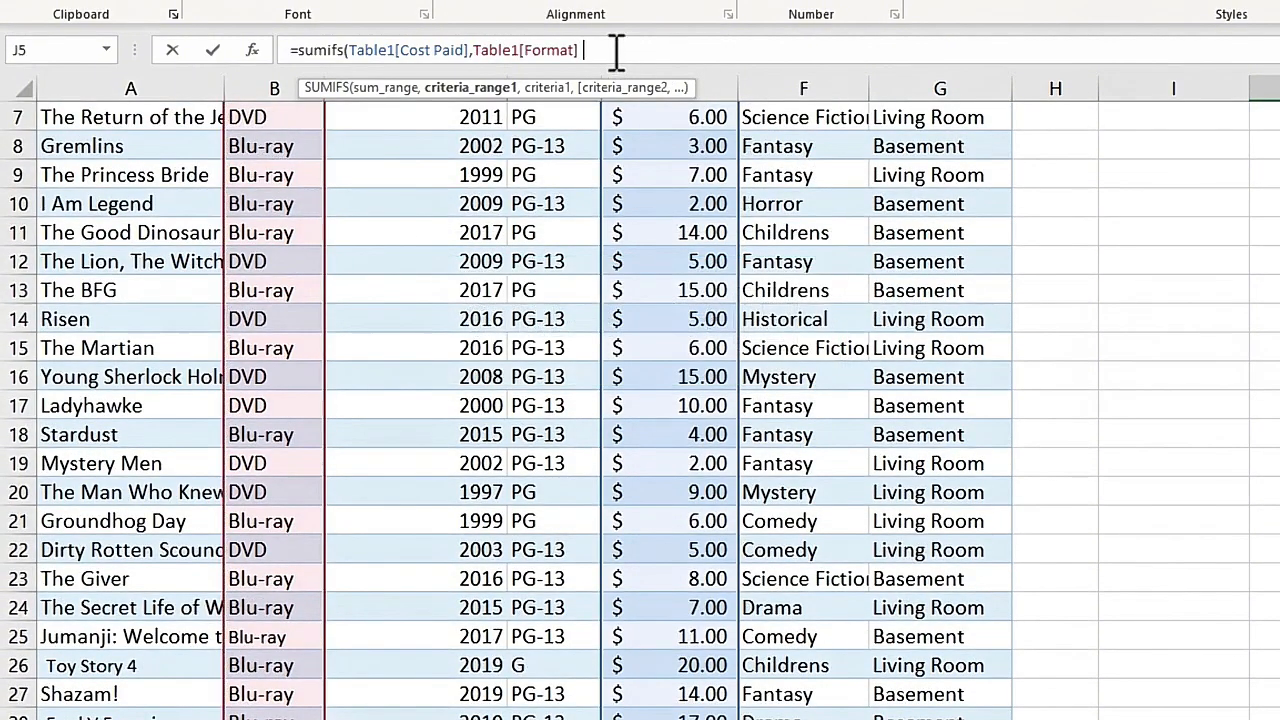
text(,)
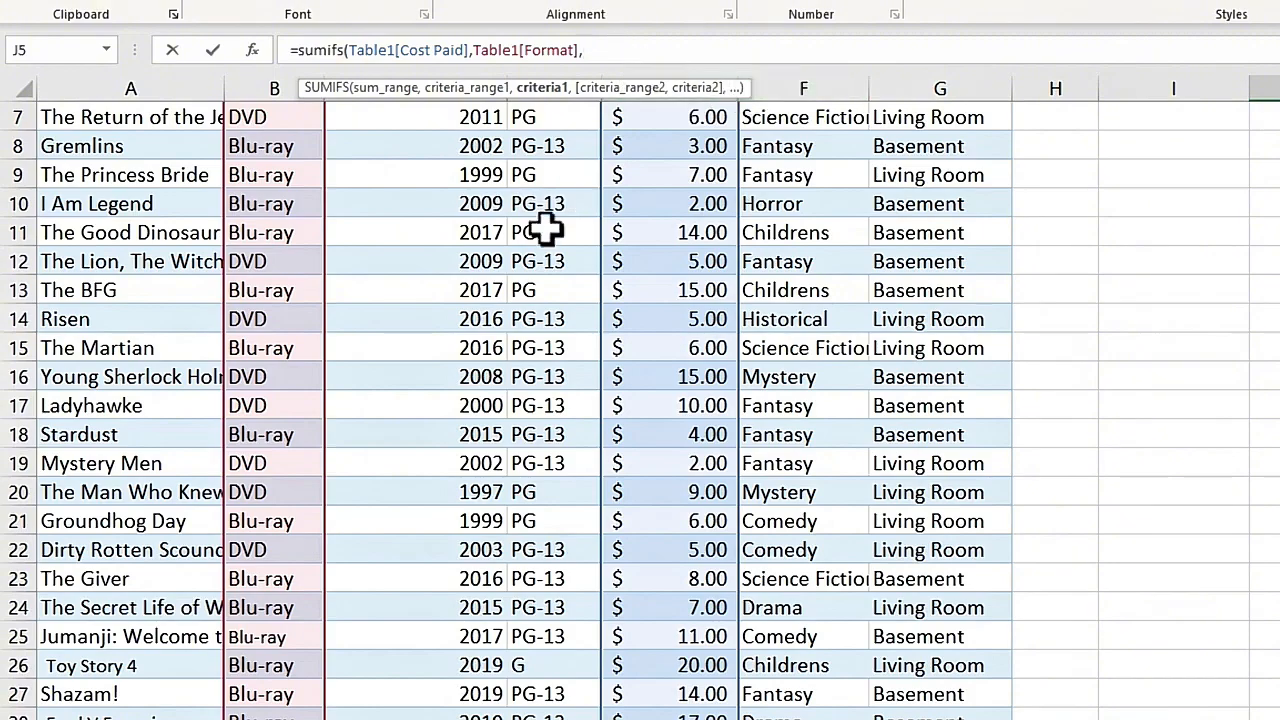
scroll(358, 250, up, 2)
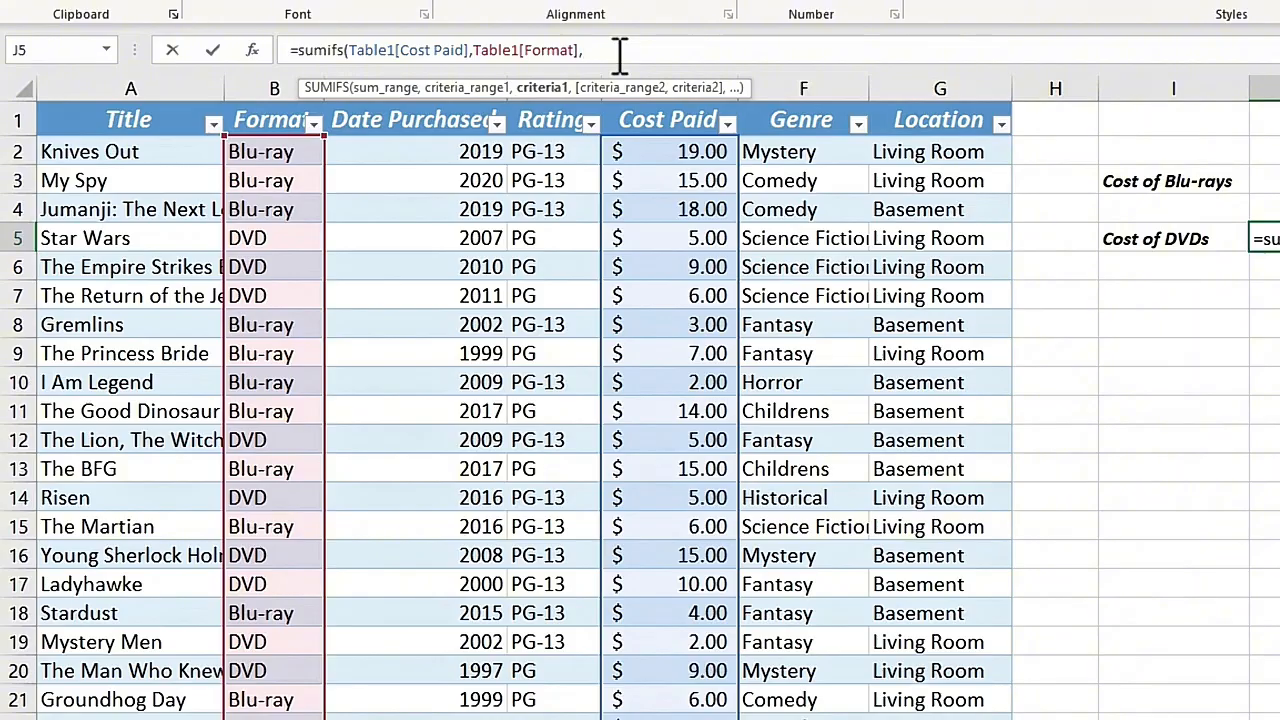
click(262, 240)
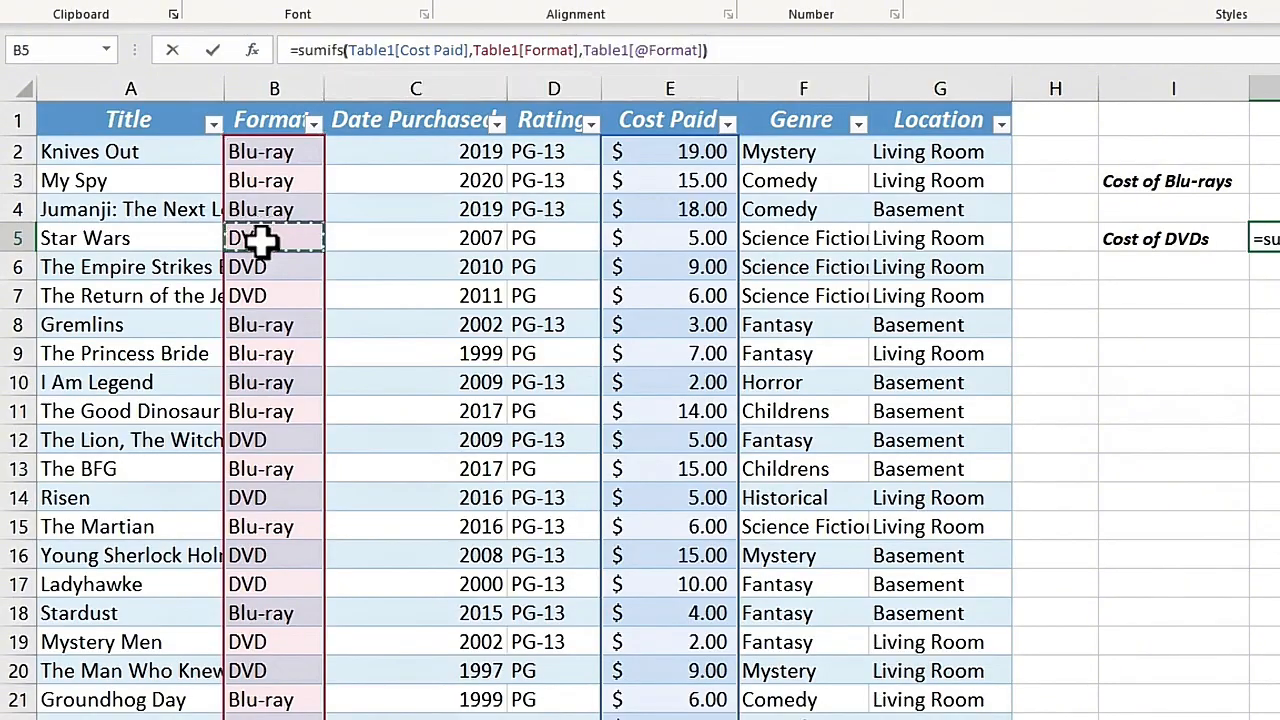
key(Return)
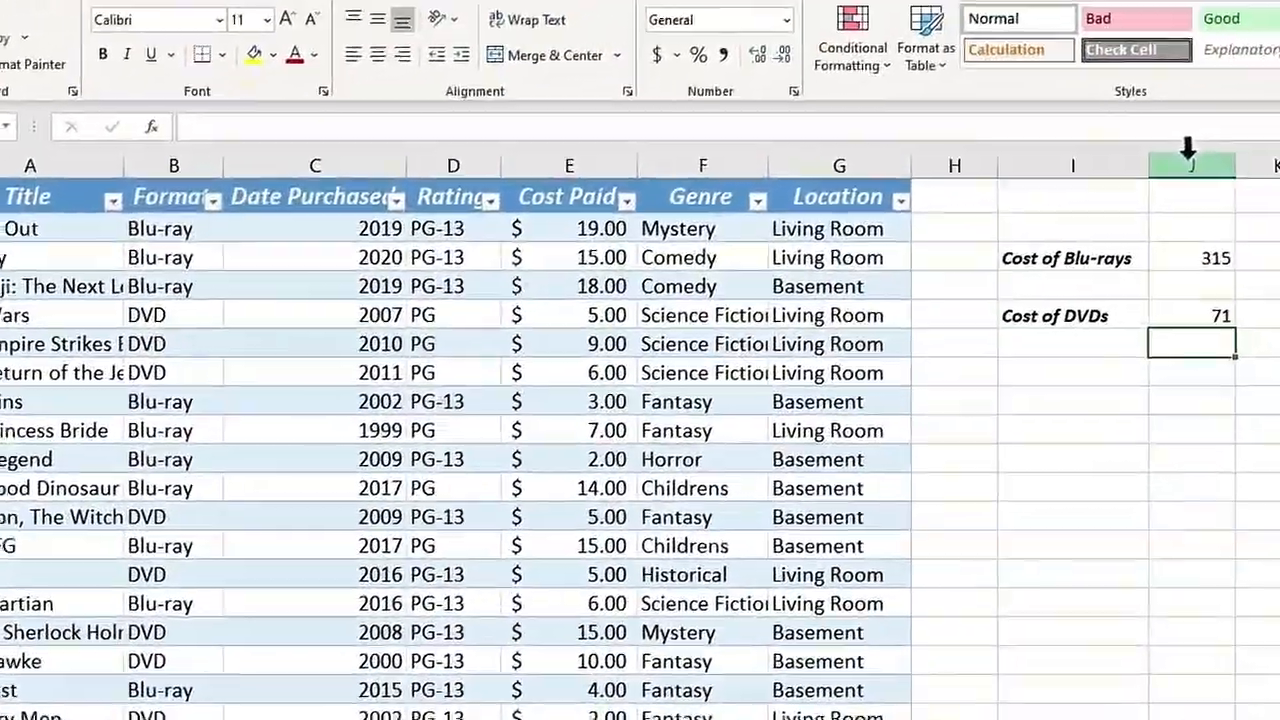
Step: Apply the Accounting number format with a dollar sign to all of column J
click(1188, 155)
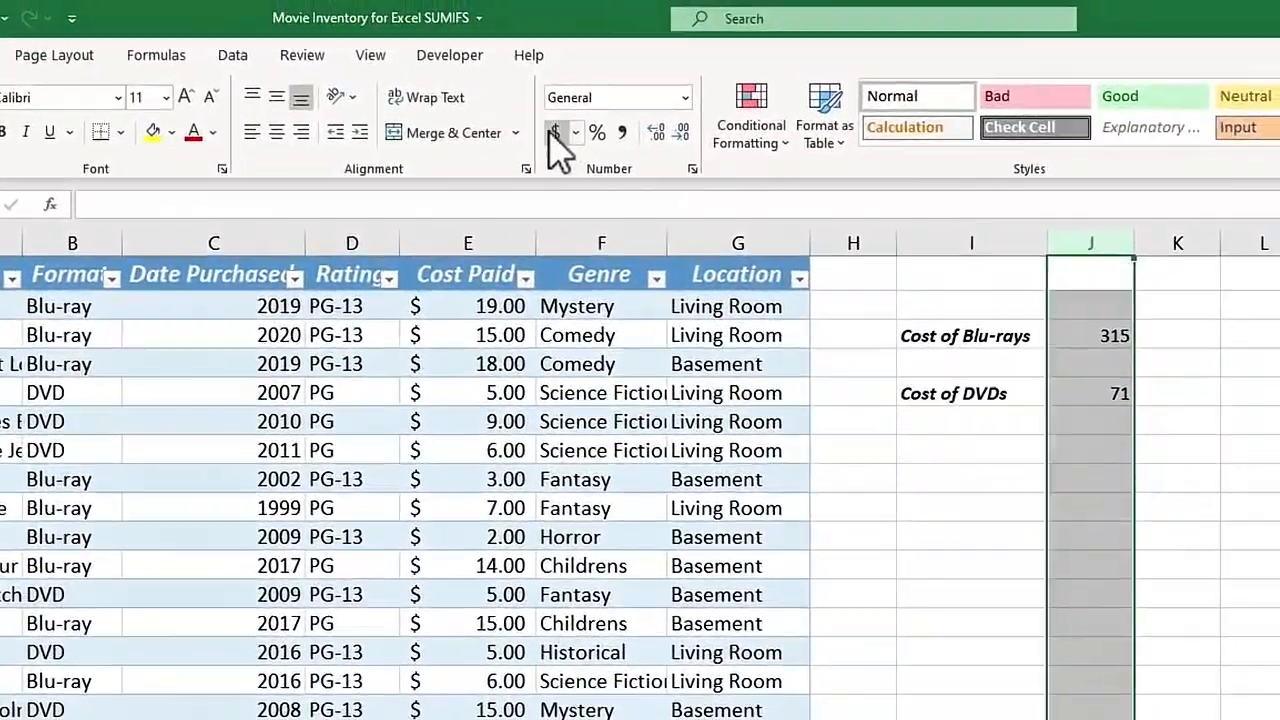
click(657, 55)
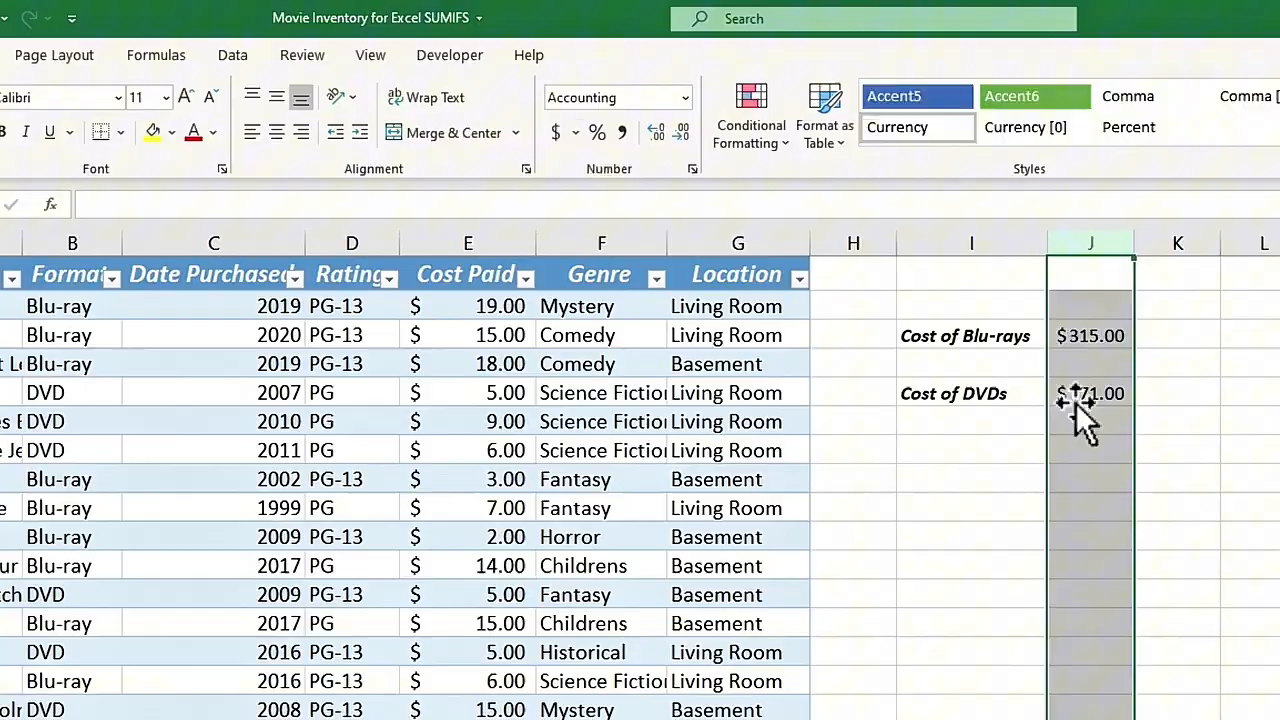
click(1190, 455)
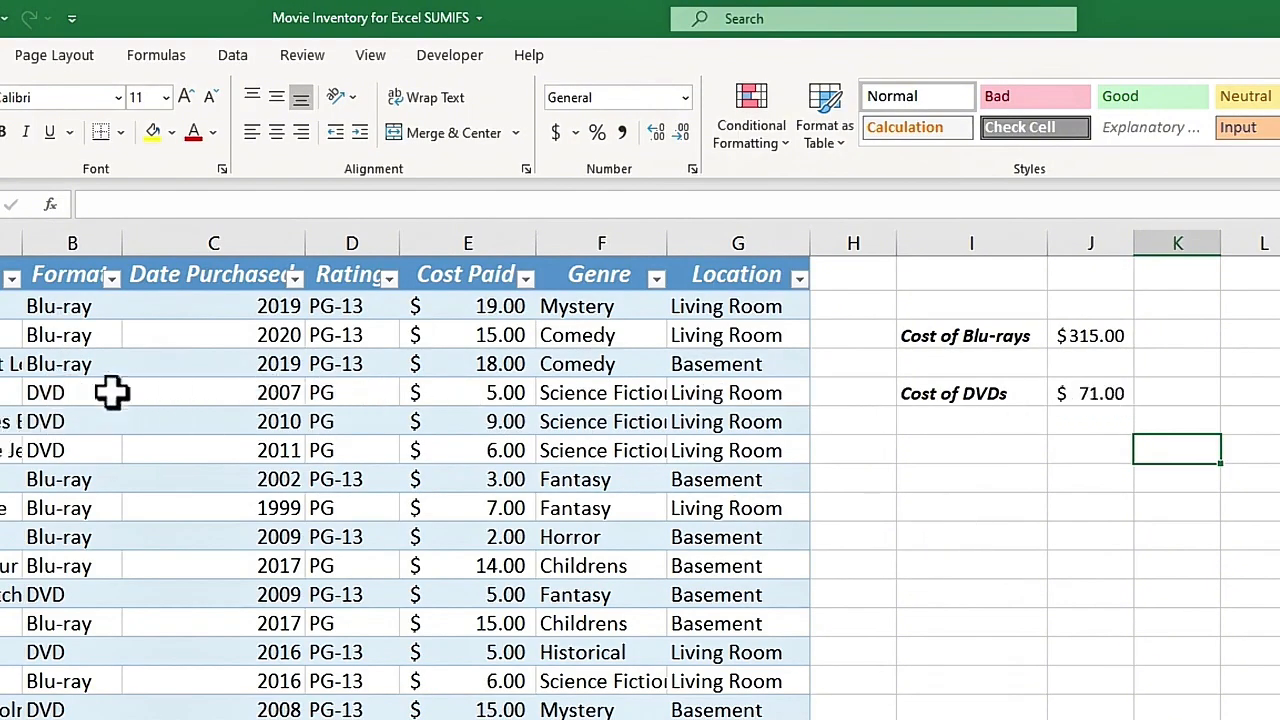
Step: Change the format of the movie Star Wars in cell B5 to Blu-ray
click(80, 392)
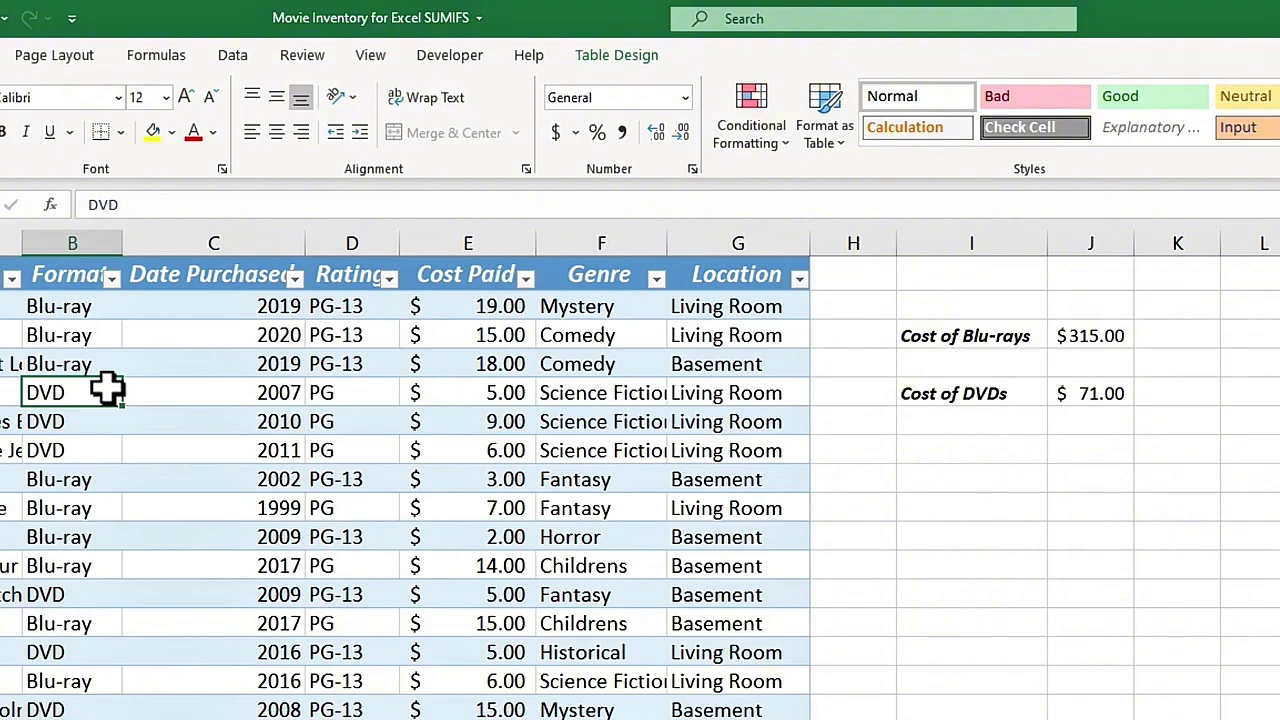
text(Blu)
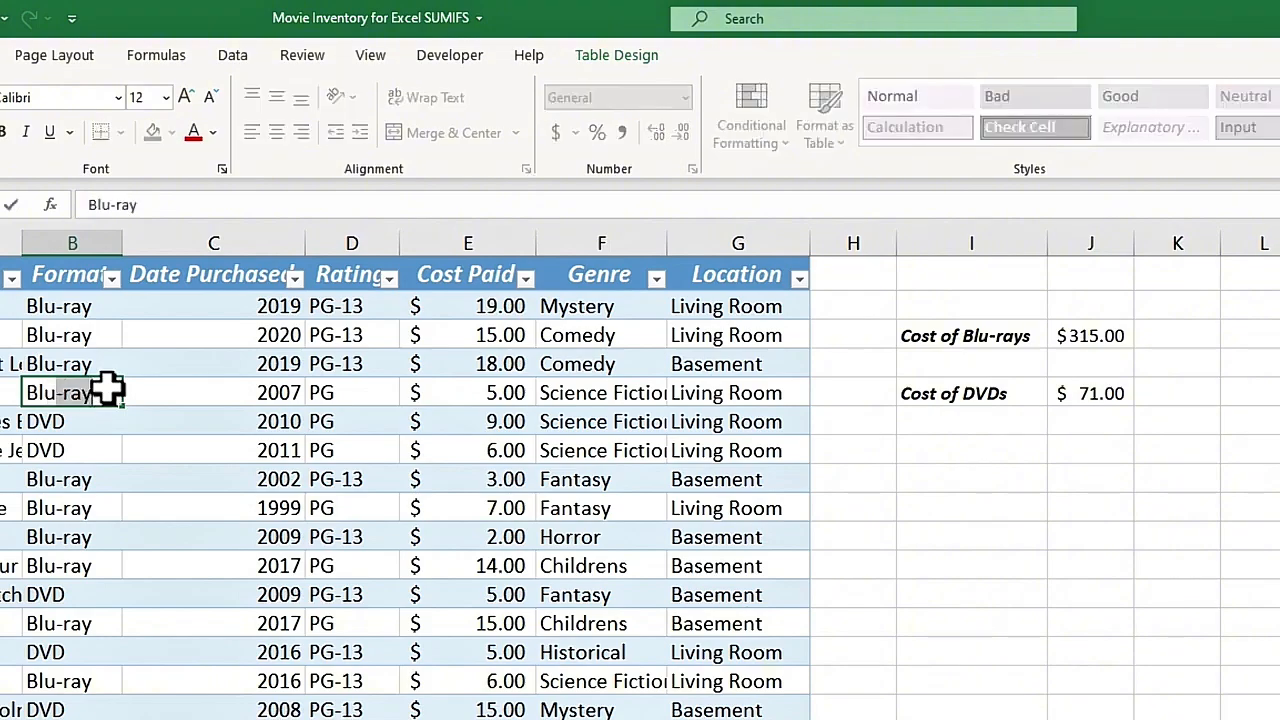
key(Return)
Step: Compare the criteria used by the SUMIFS formulas in cells J3 and J5
click(1088, 394)
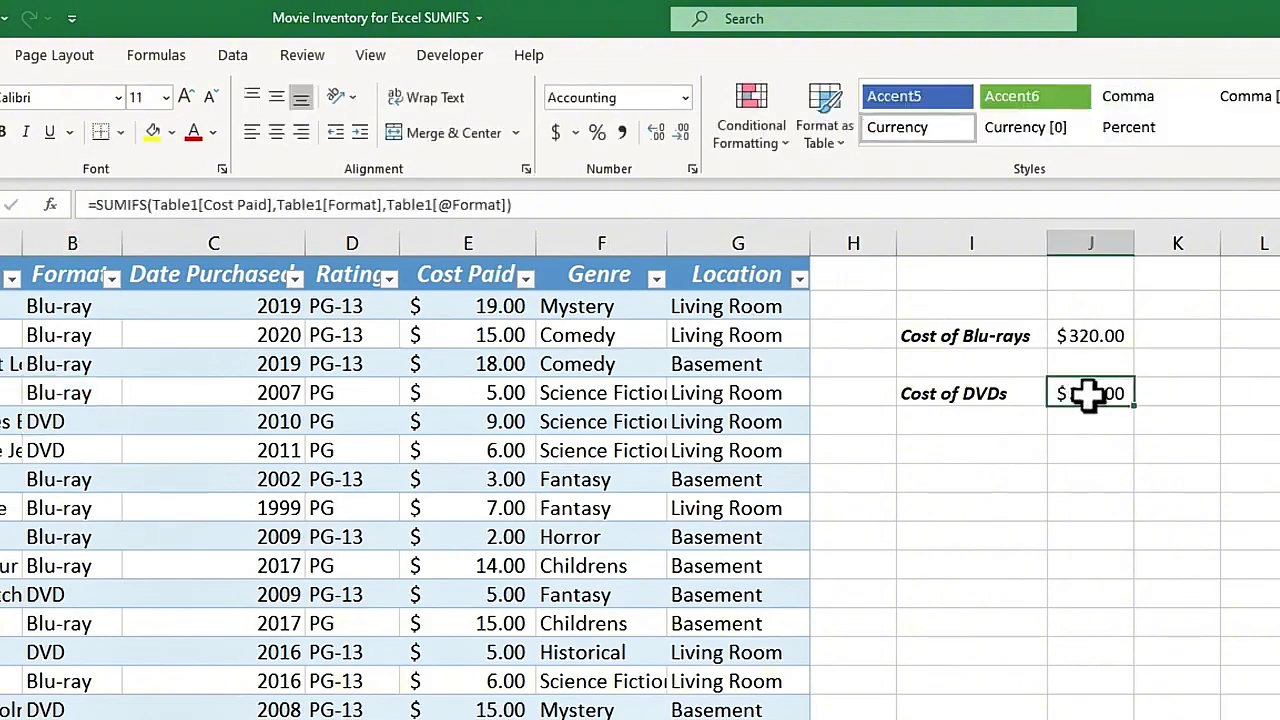
click(1105, 338)
double_click(1100, 336)
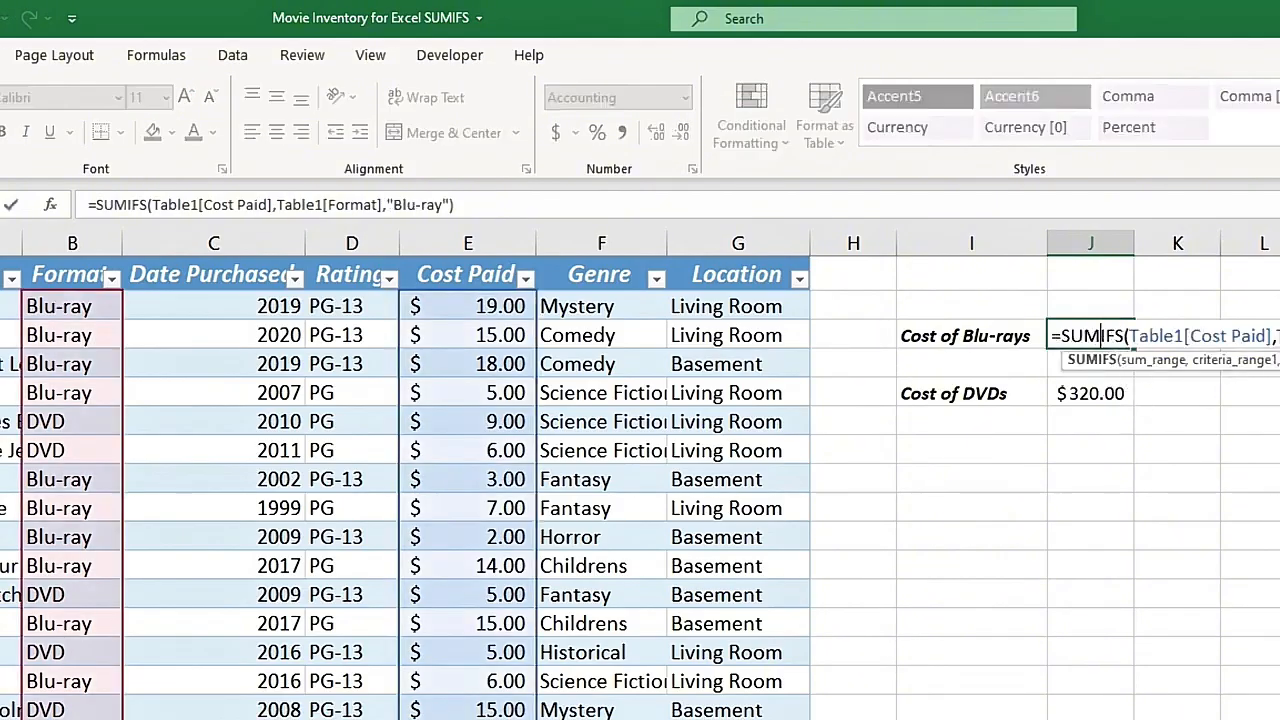
double_click(1096, 390)
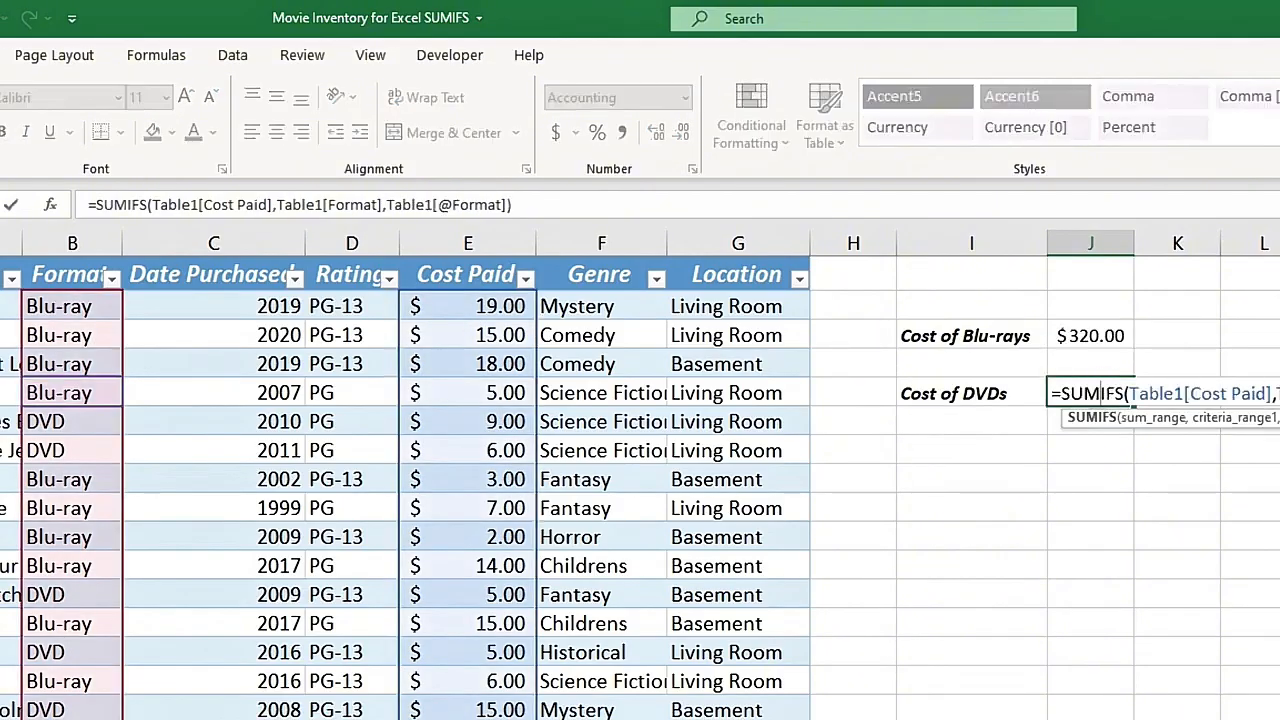
Step: Restore the format of the movie Star Wars in cell B5 to DVD
click(88, 392)
text(DVD)
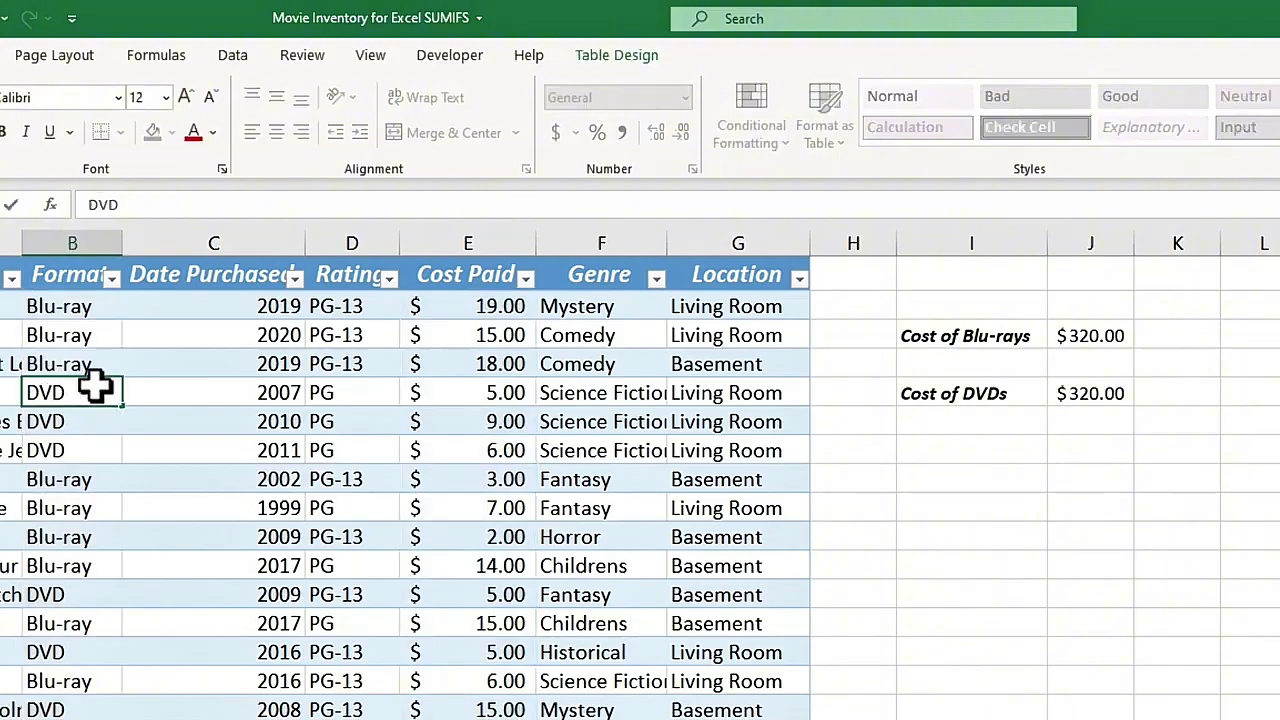
key(Return)
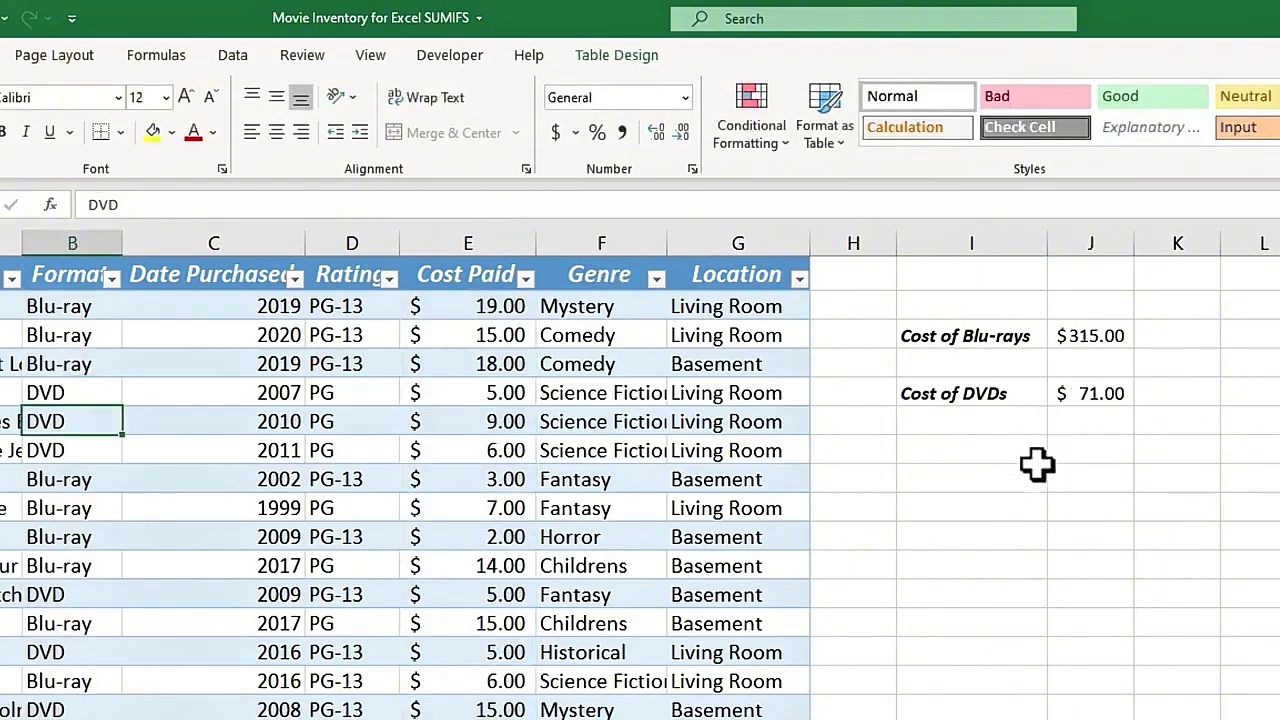
Step: Enter the label "Cost of Mystery DVDs" in cell I7 and auto-fit column I's width to its contents
click(960, 455)
text(Cost of Mystery DVDs)
click(1060, 540)
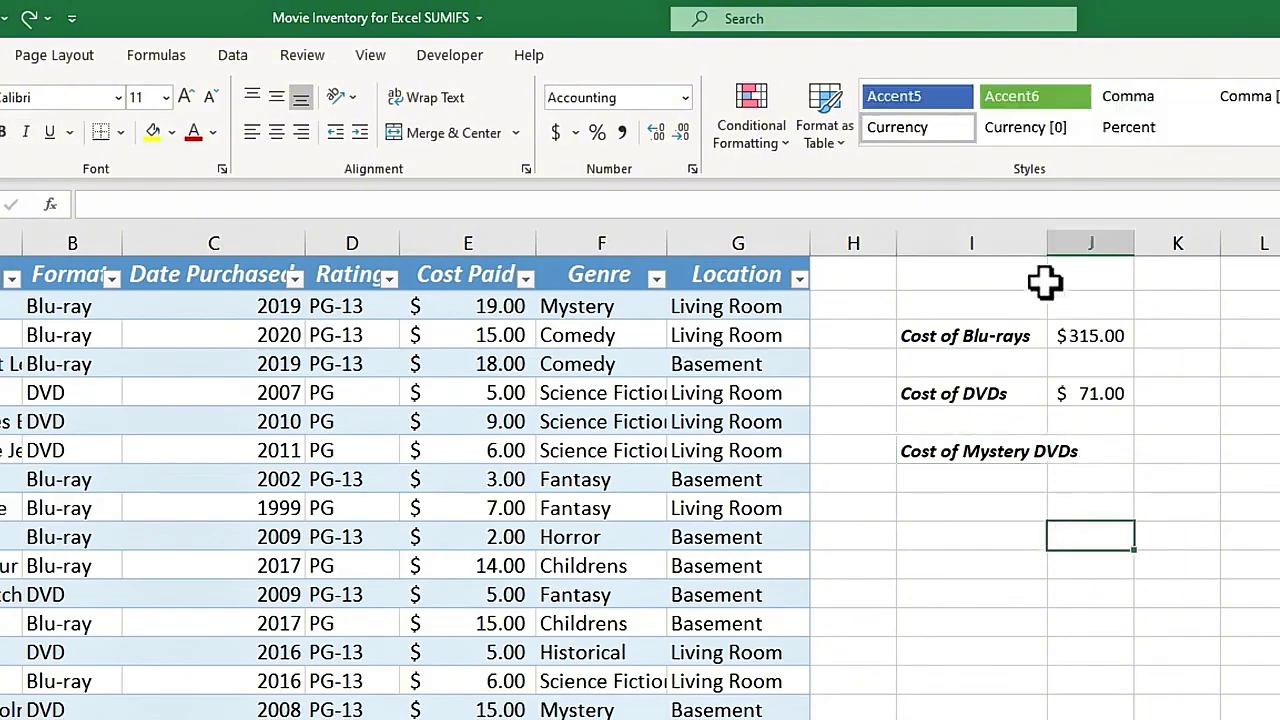
double_click(1048, 243)
Step: Start a SUMIFS formula in cell J7 with the table's whole Cost Paid column as the sum range
click(1139, 447)
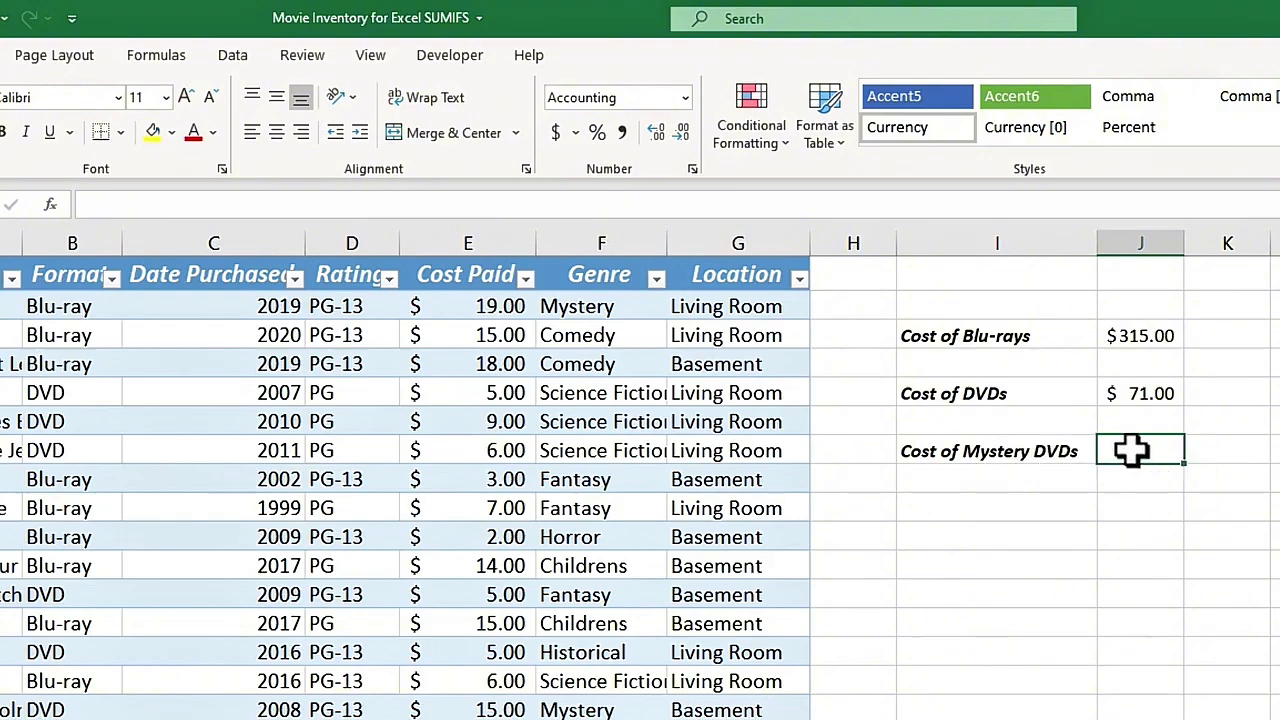
text(=)
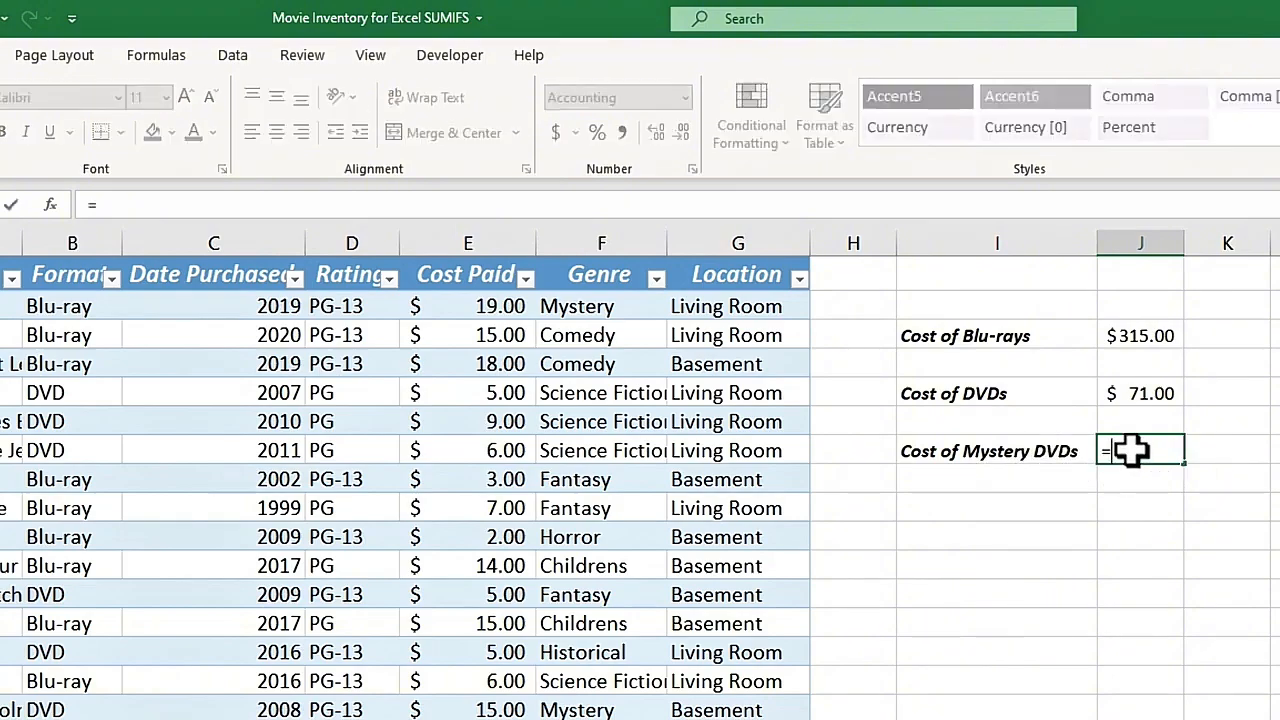
text(sumif)
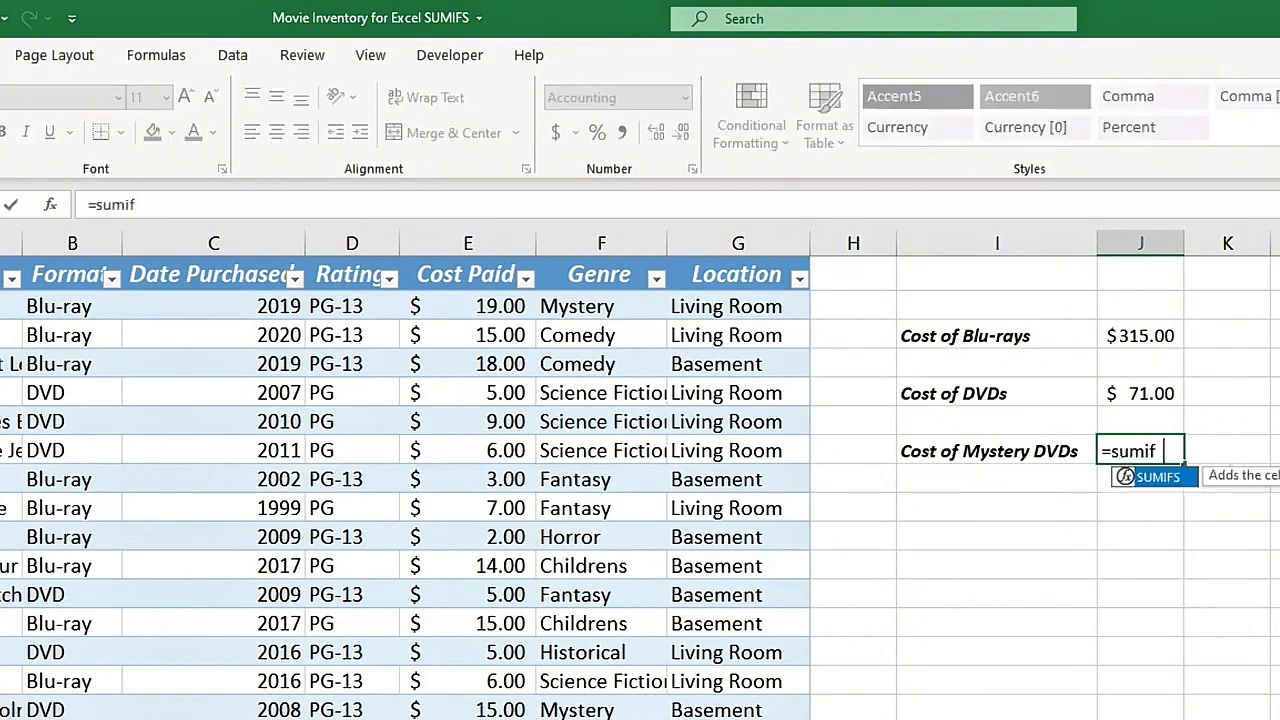
text(s()
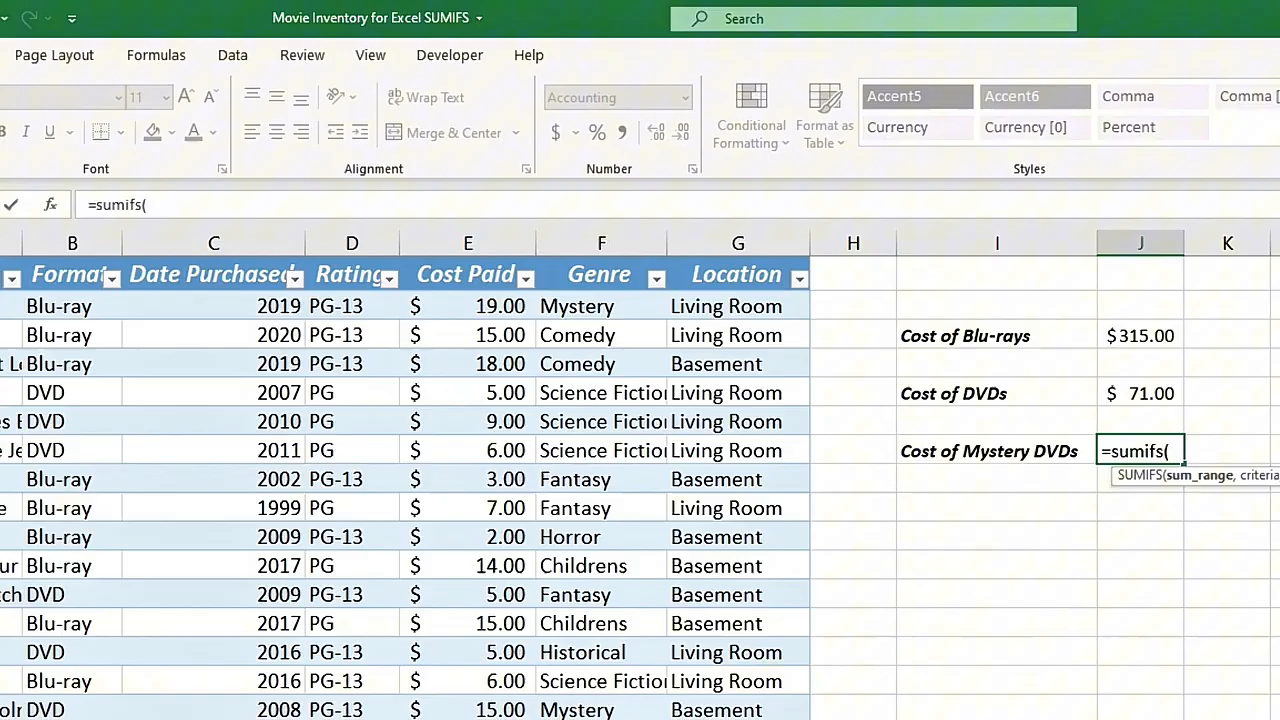
click(480, 306)
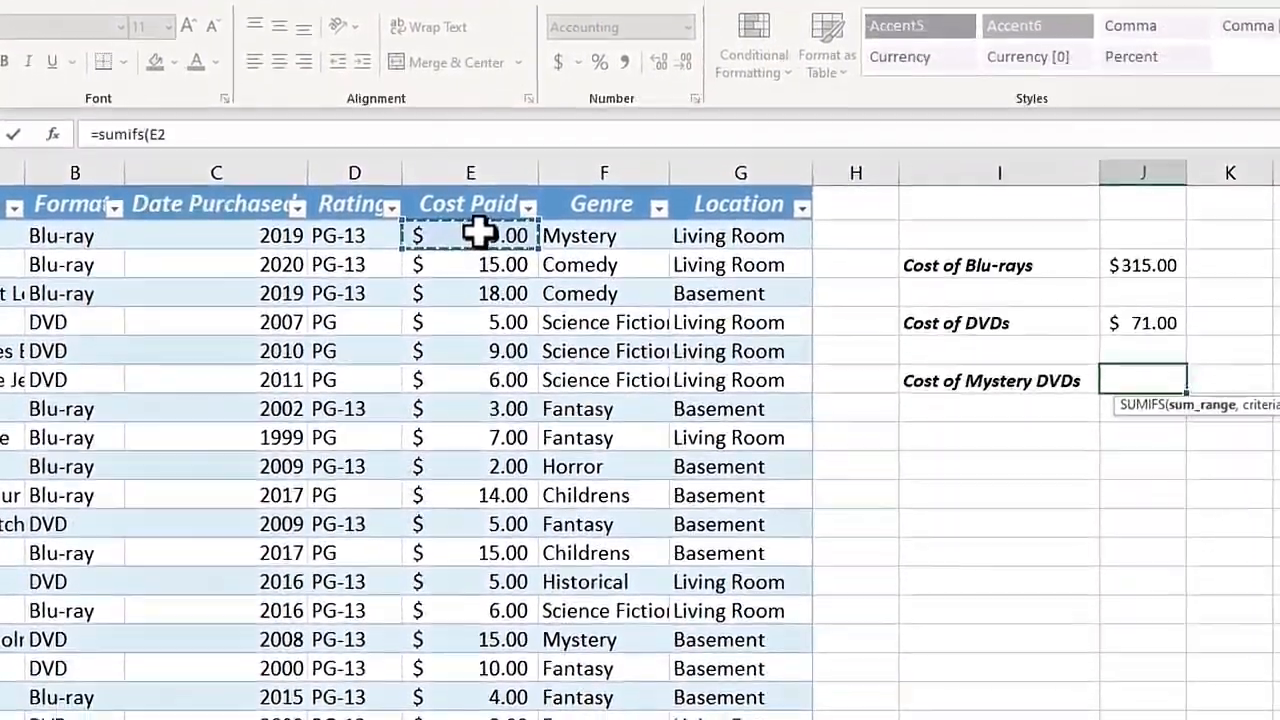
key(ctrl+shift+Down)
click(327, 80)
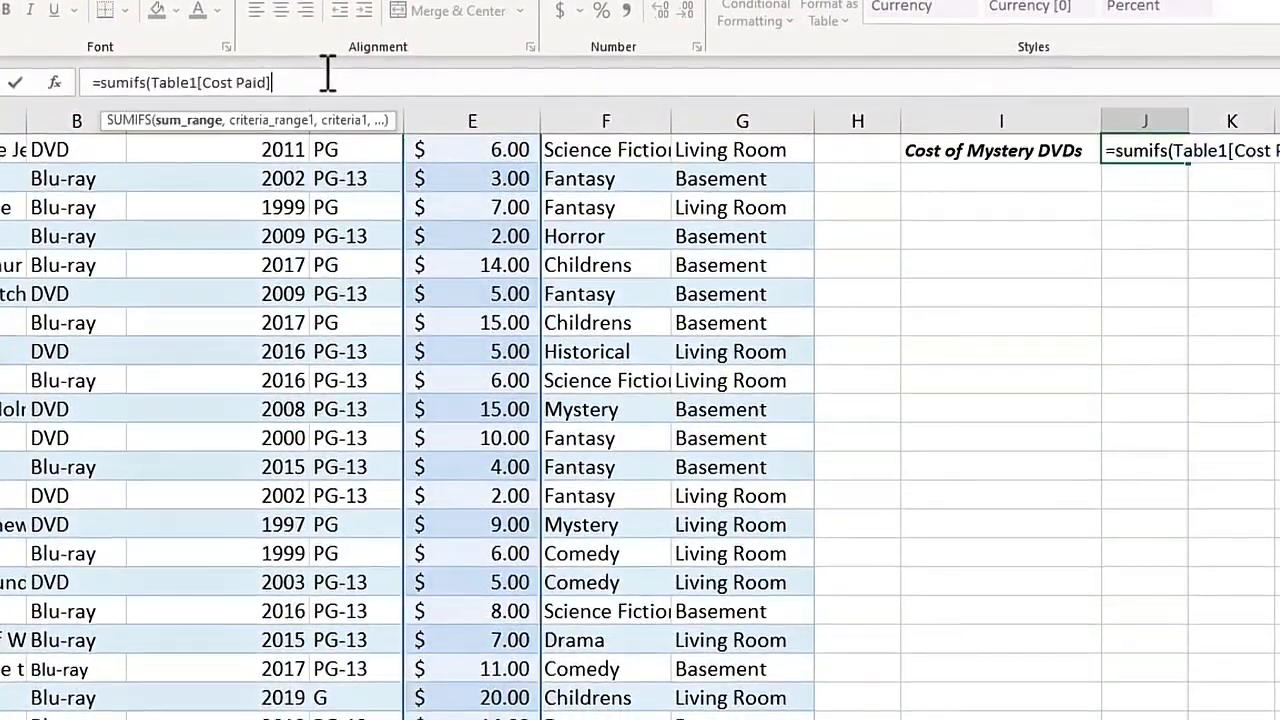
text(,)
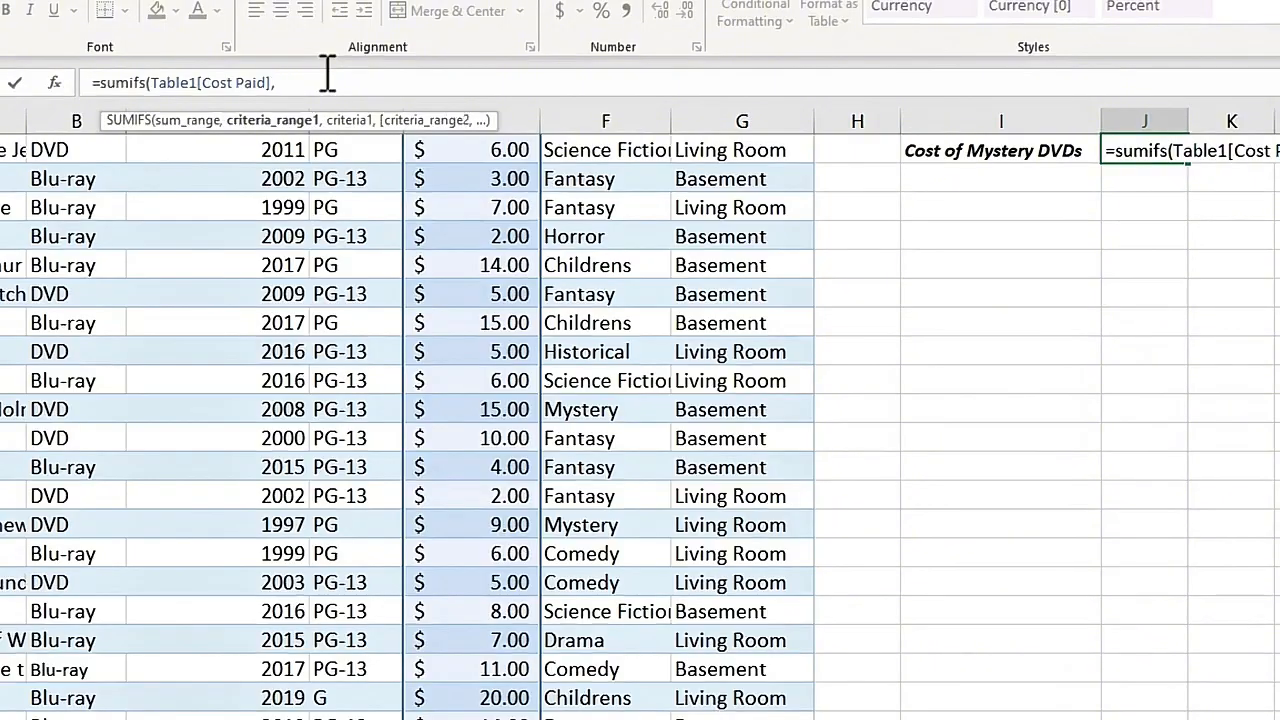
Step: Add the whole Format column as the first criteria range in J7's formula, with cell B7 (DVD) as its criterion
scroll(66, 185, up, 2)
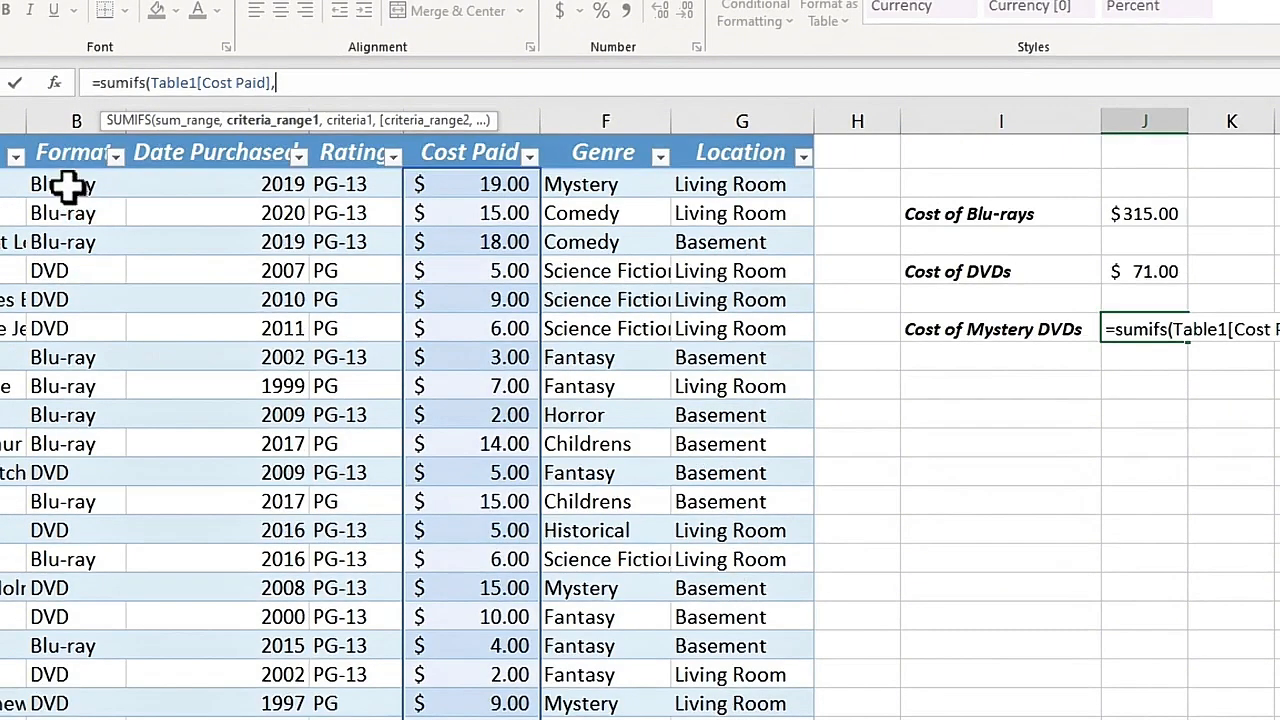
click(85, 185)
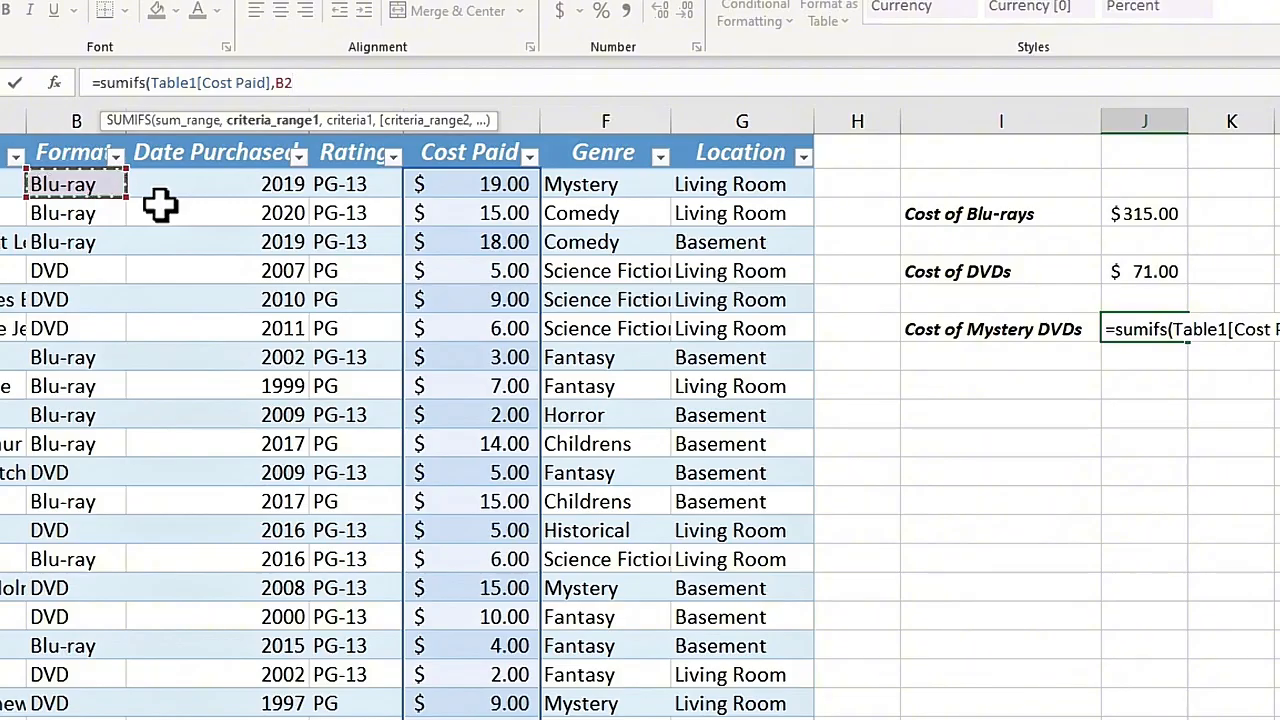
key(ctrl+shift+Down)
click(436, 86)
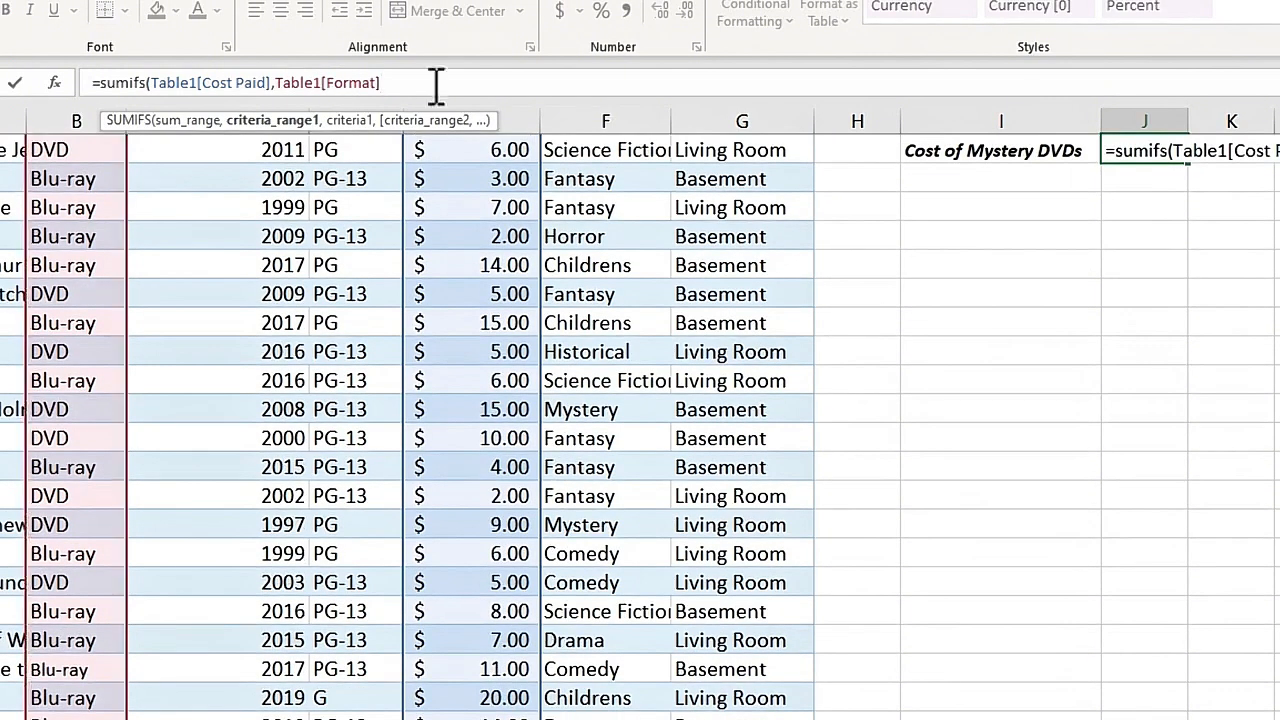
text(,)
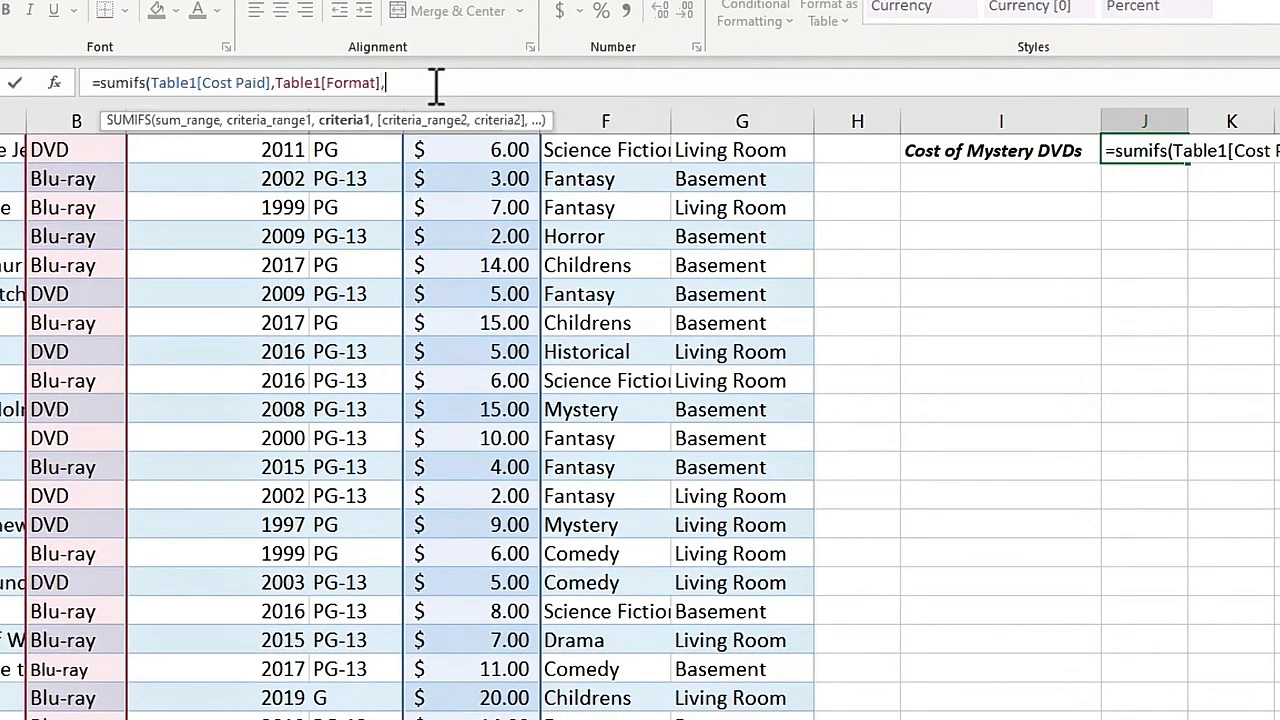
click(70, 150)
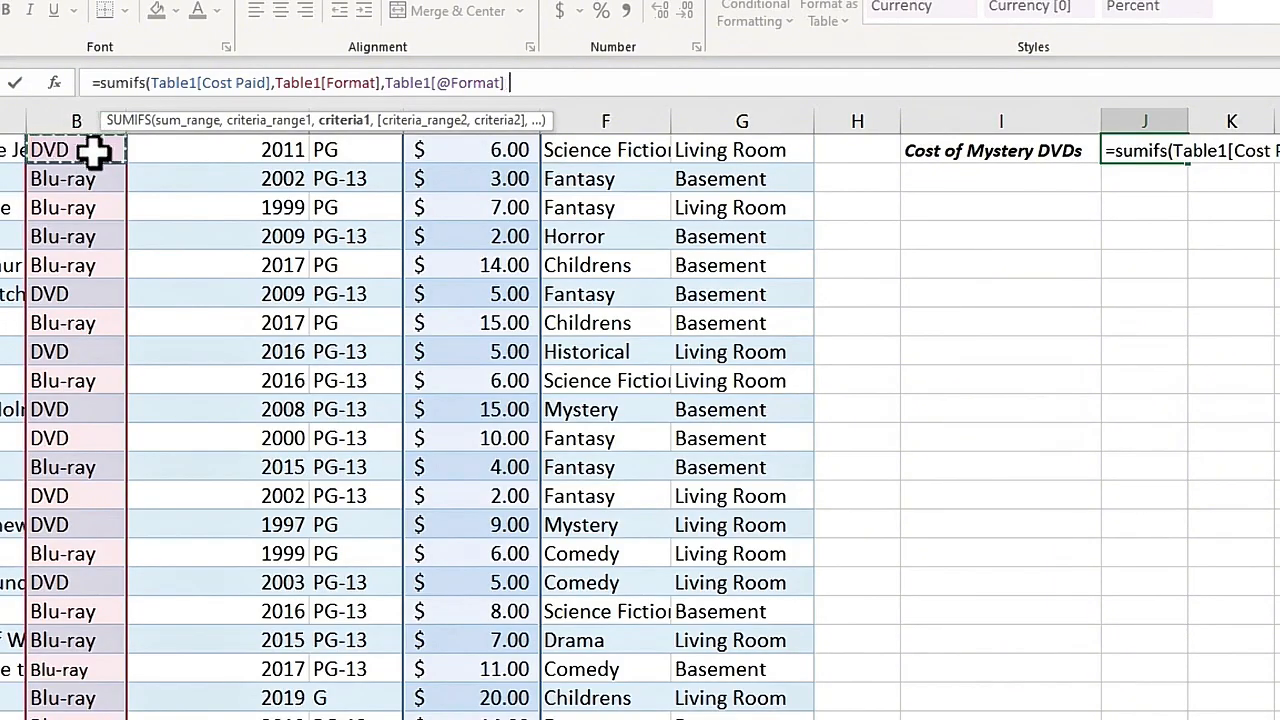
text(,)
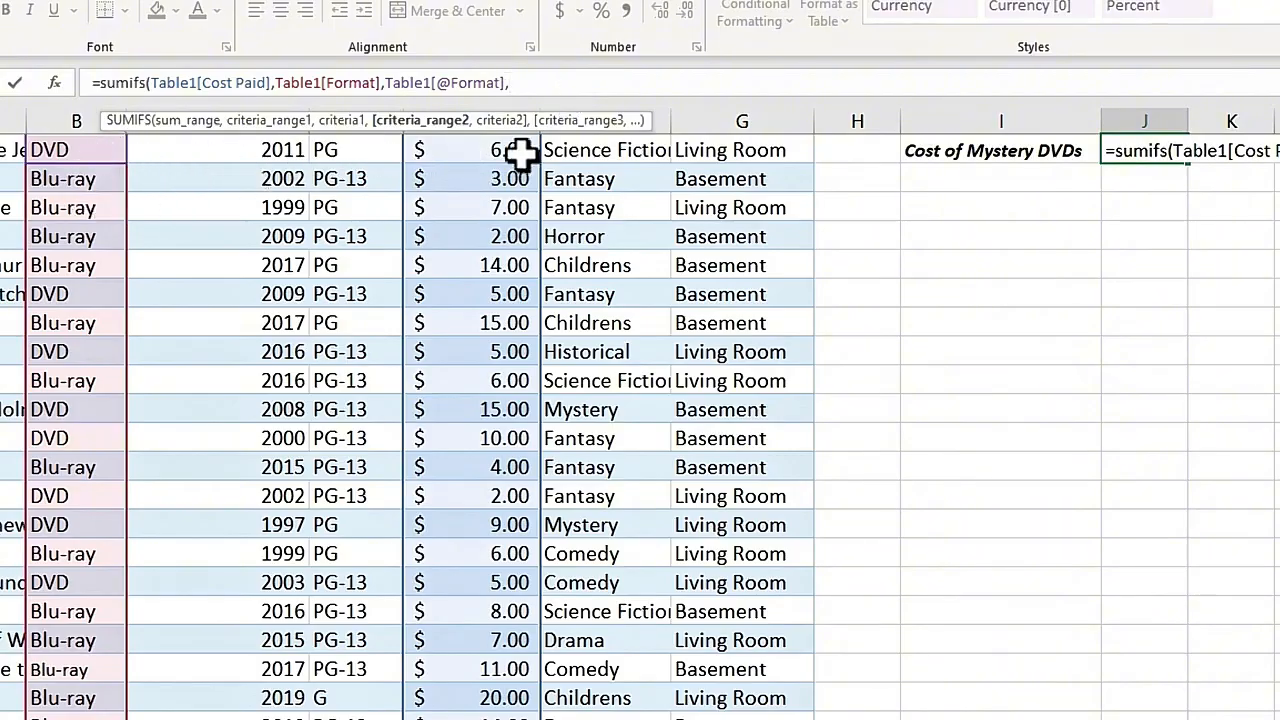
Step: Complete J7's SUMIFS formula with the whole Genre column as the second criteria range and cell F2 (Mystery) as its criterion
scroll(620, 236, up, 2)
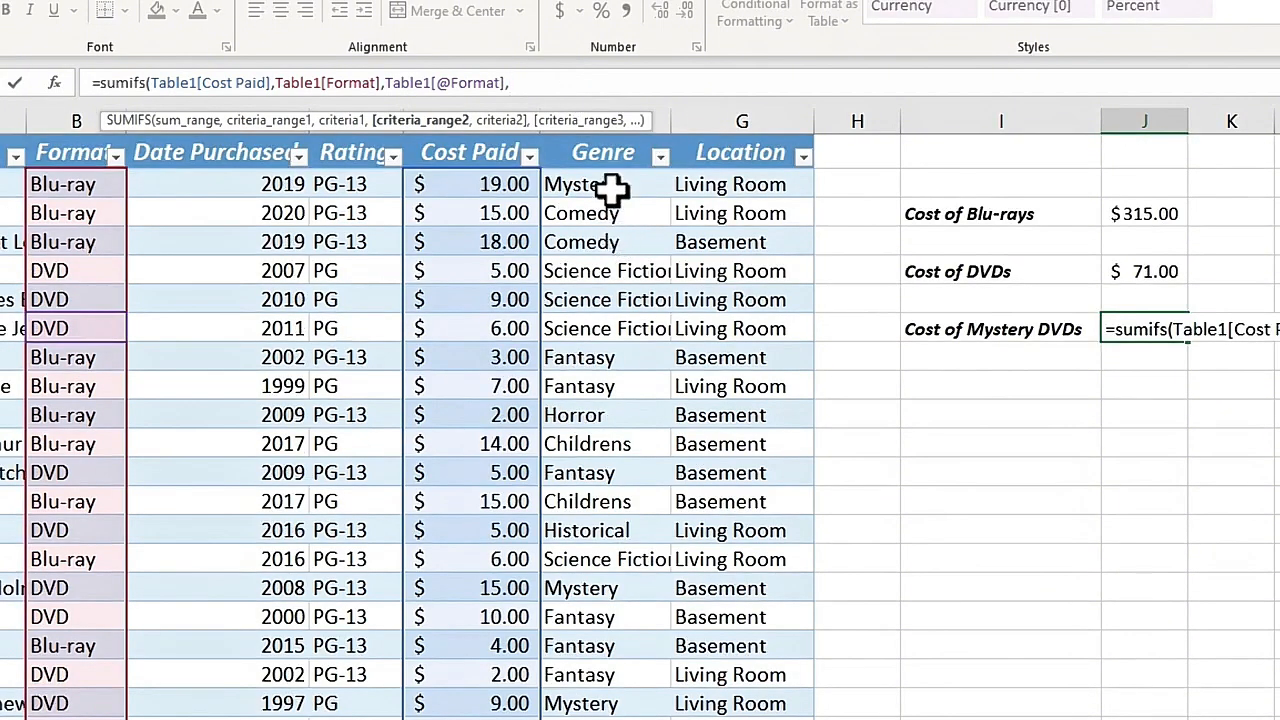
click(612, 185)
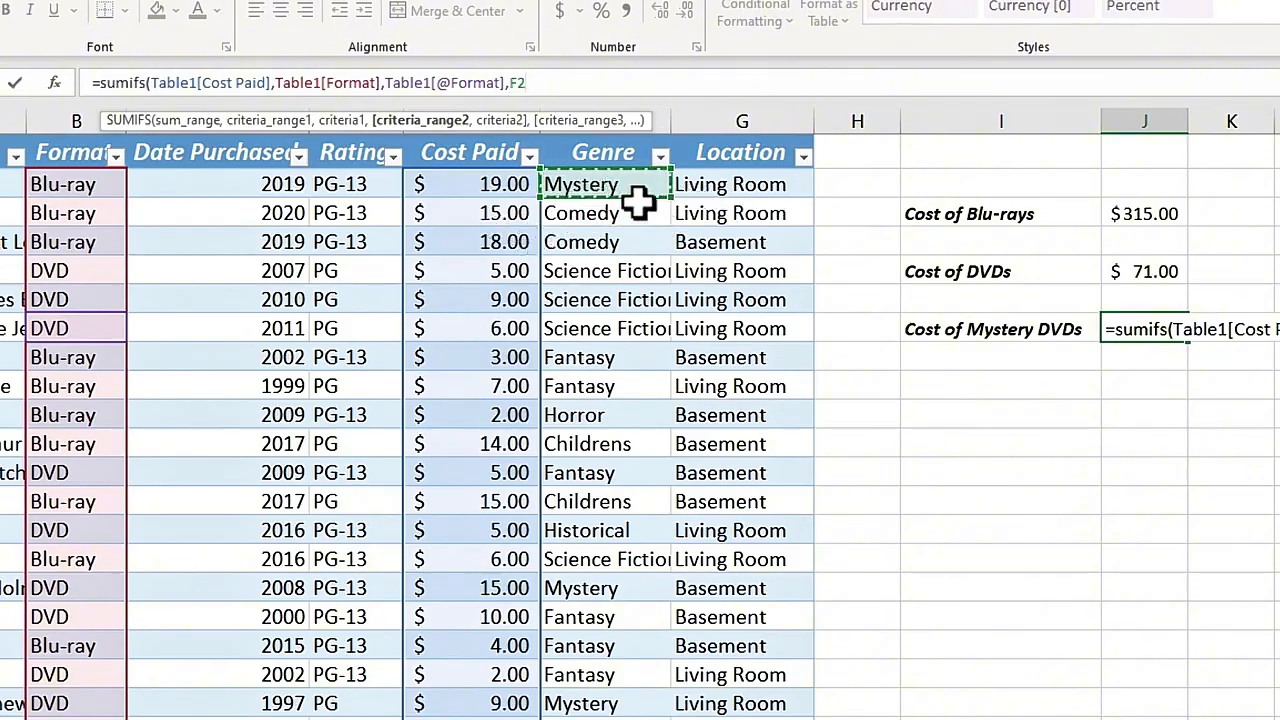
key(ctrl+shift+Down)
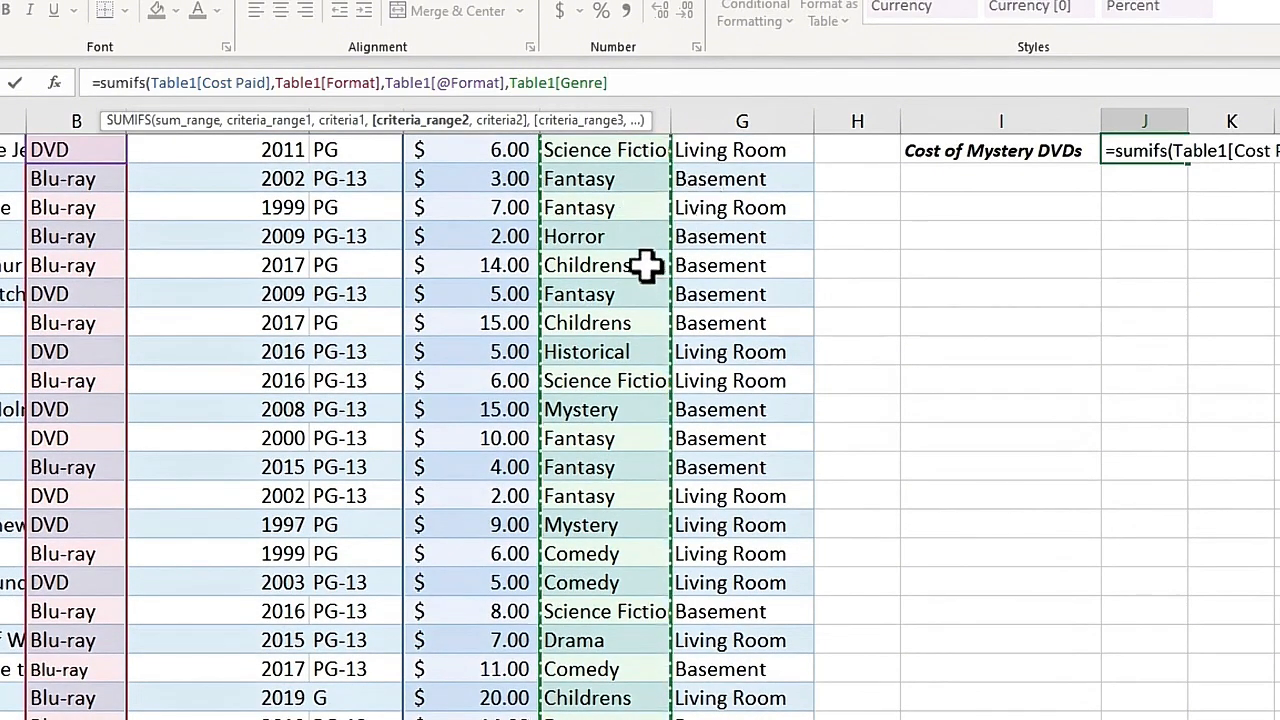
click(648, 83)
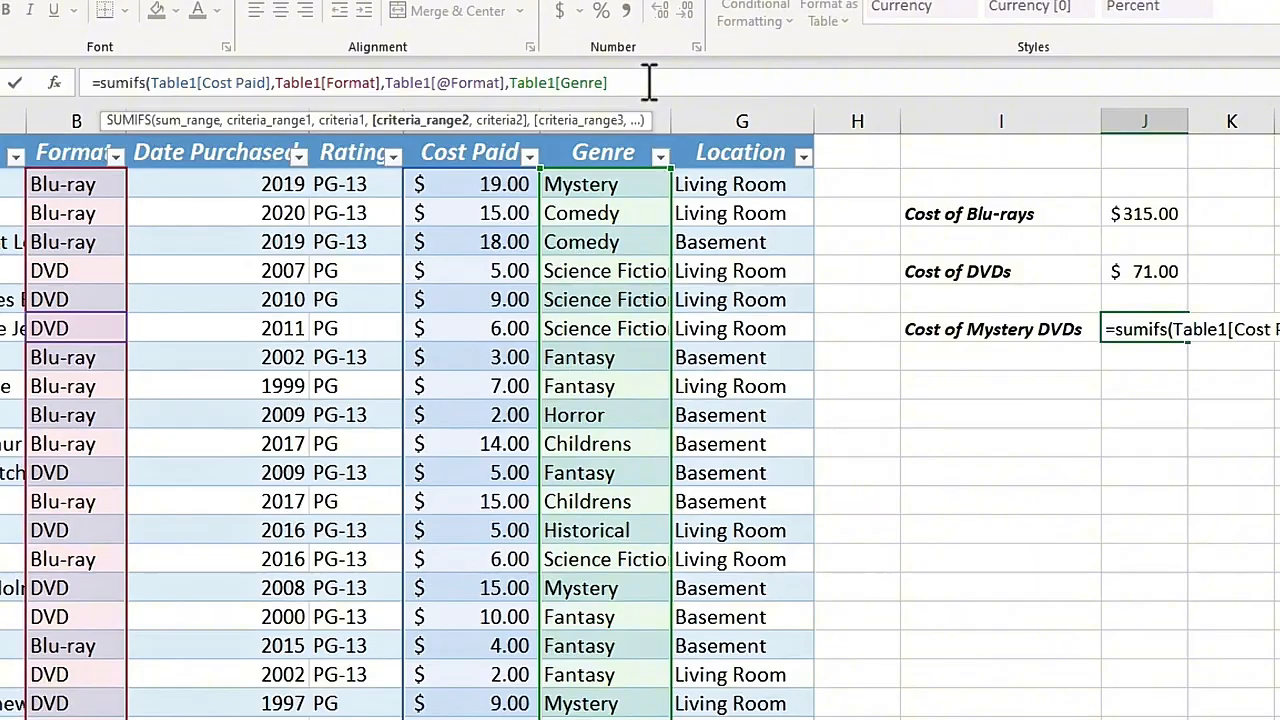
text(,)
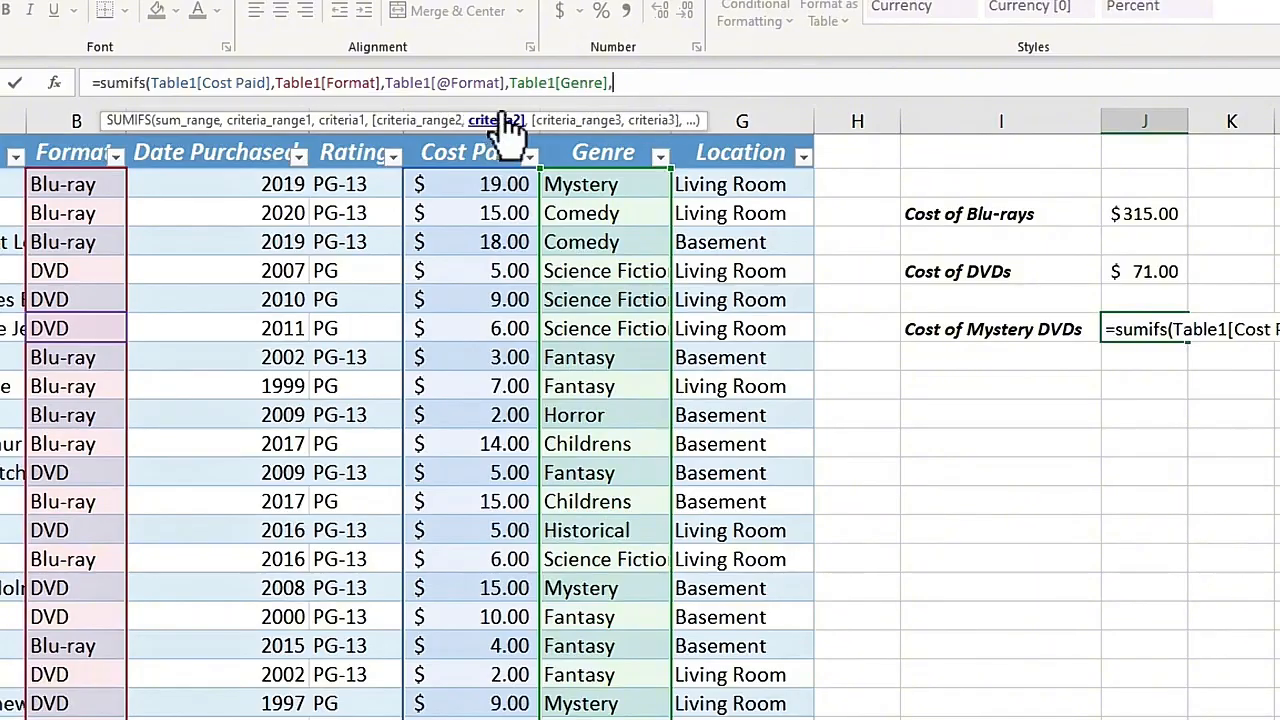
click(620, 184)
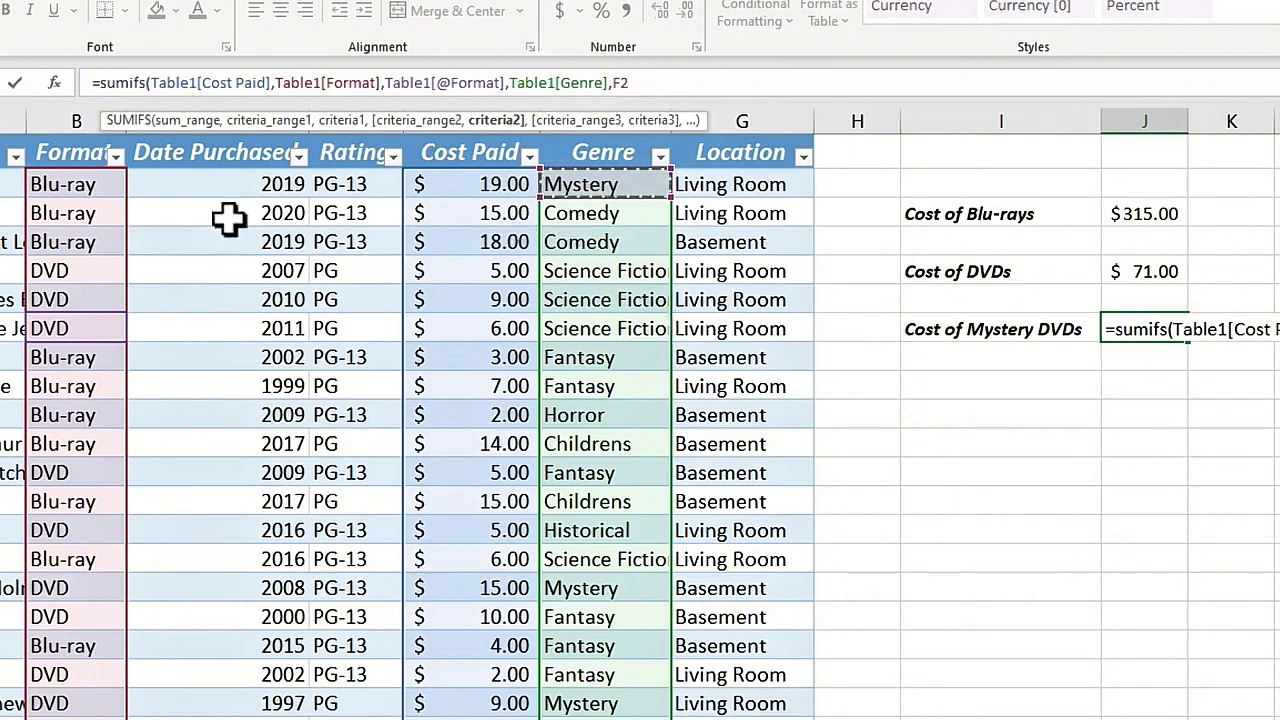
click(697, 88)
key(Return)
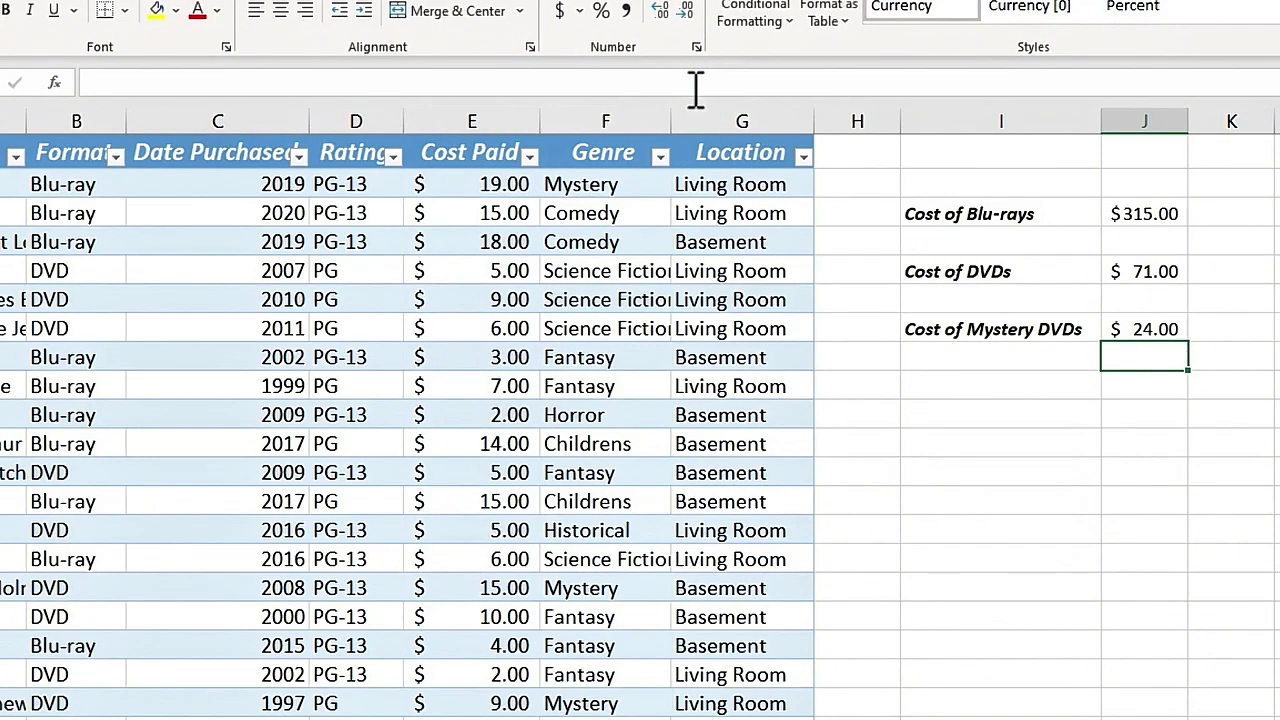